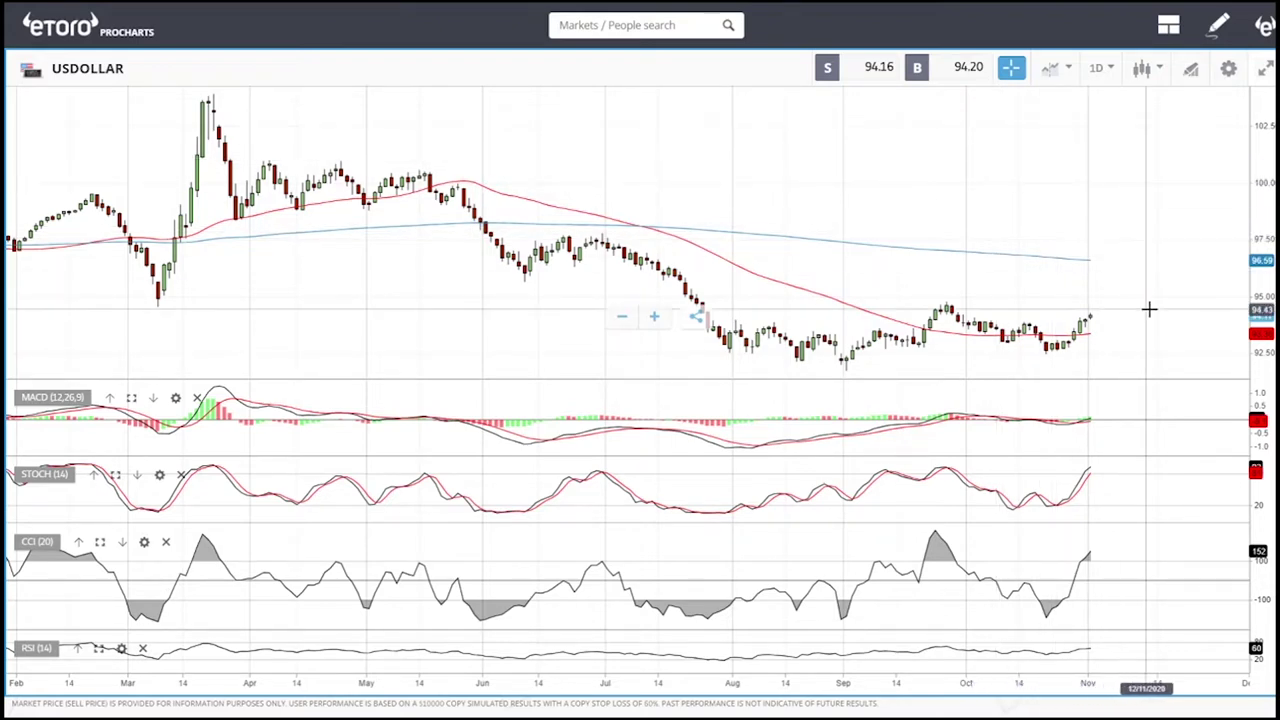
# Zoom the USDOLLAR daily chart in to show only July through early November
pyautogui.scroll(3, 1149, 309)
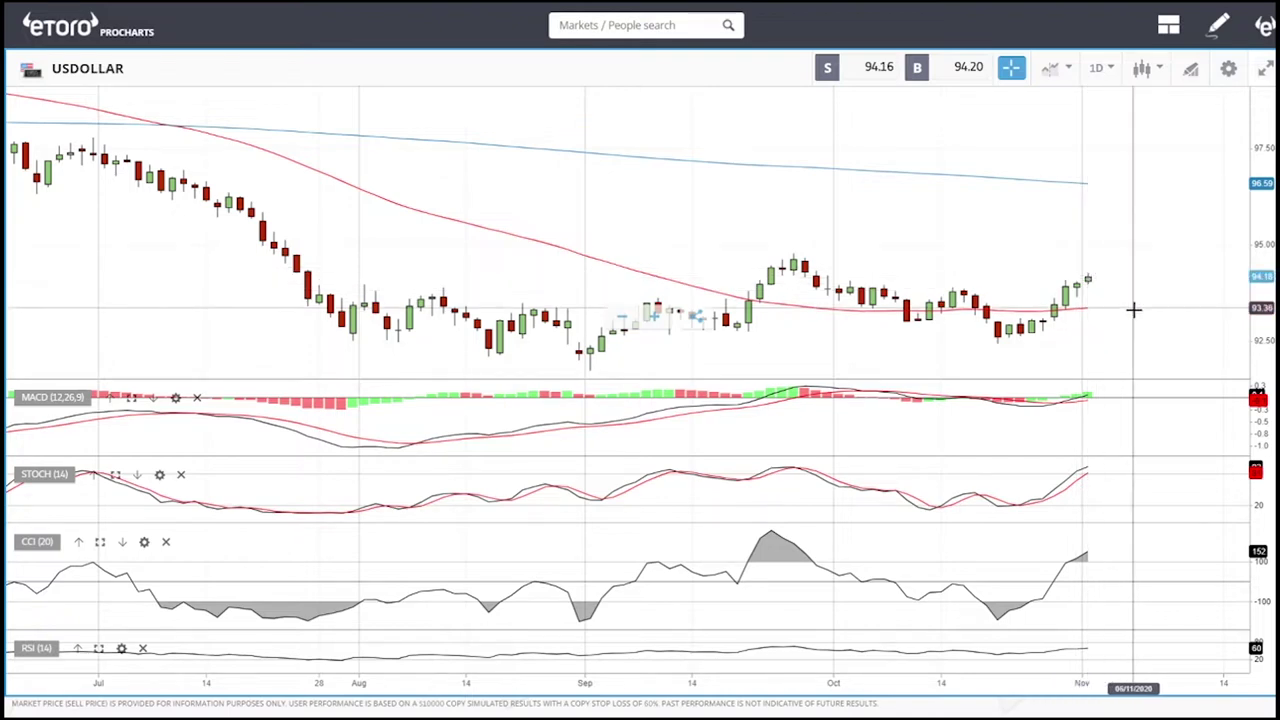
# Zoom the USDOLLAR chart in and out to inspect the recent daily candles
pyautogui.scroll(3, 1157, 343)
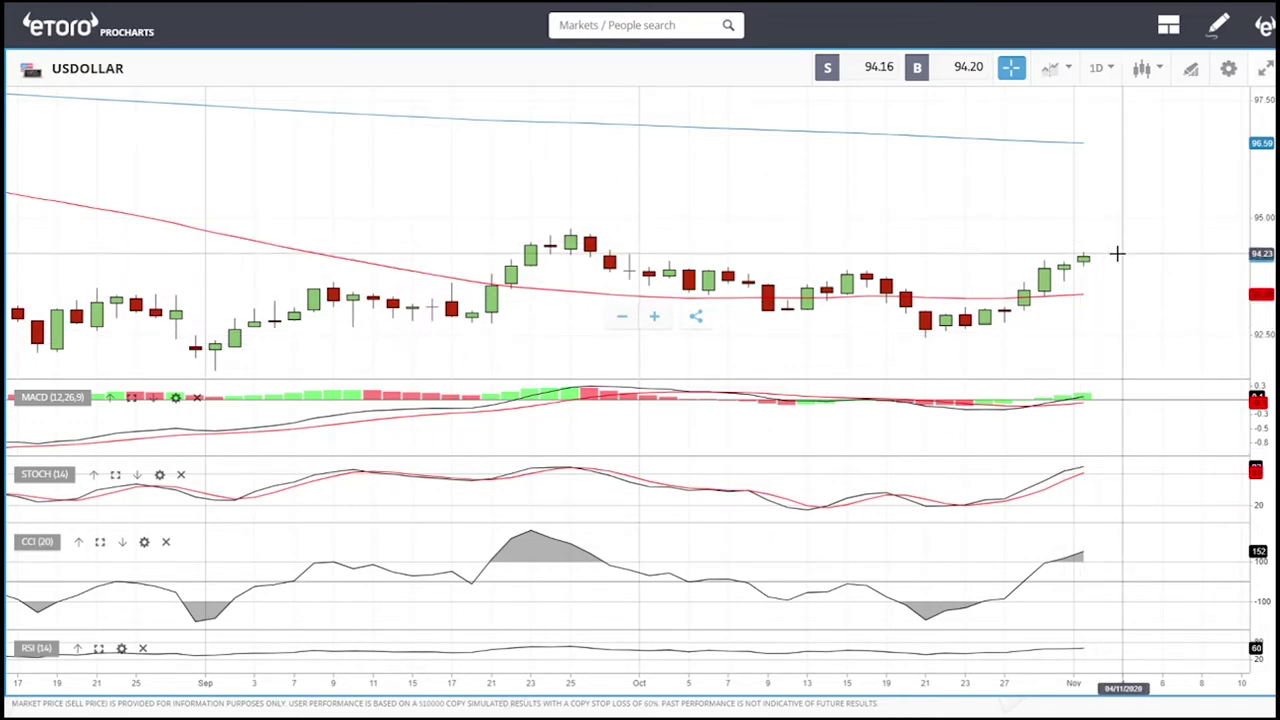
pyautogui.scroll(-5, 1119, 253)
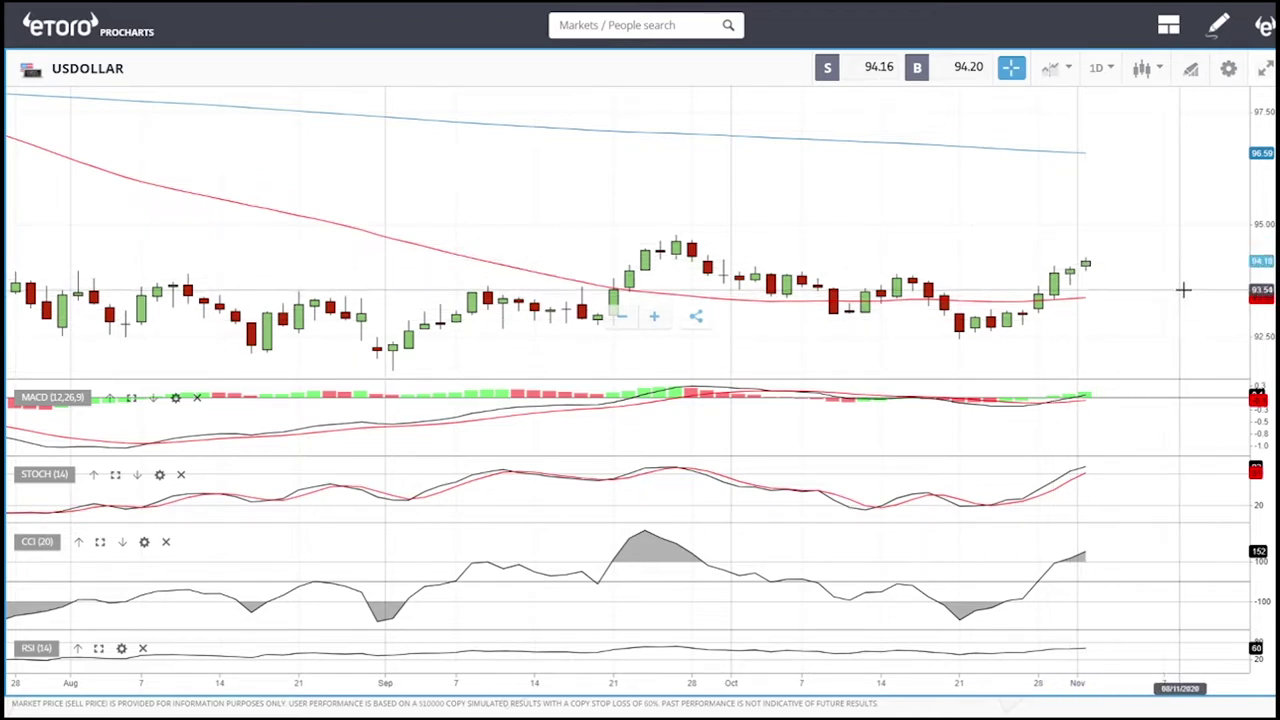
pyautogui.scroll(-3, 1183, 290)
pyautogui.scroll(3, 1180, 290)
pyautogui.scroll(2, 1166, 290)
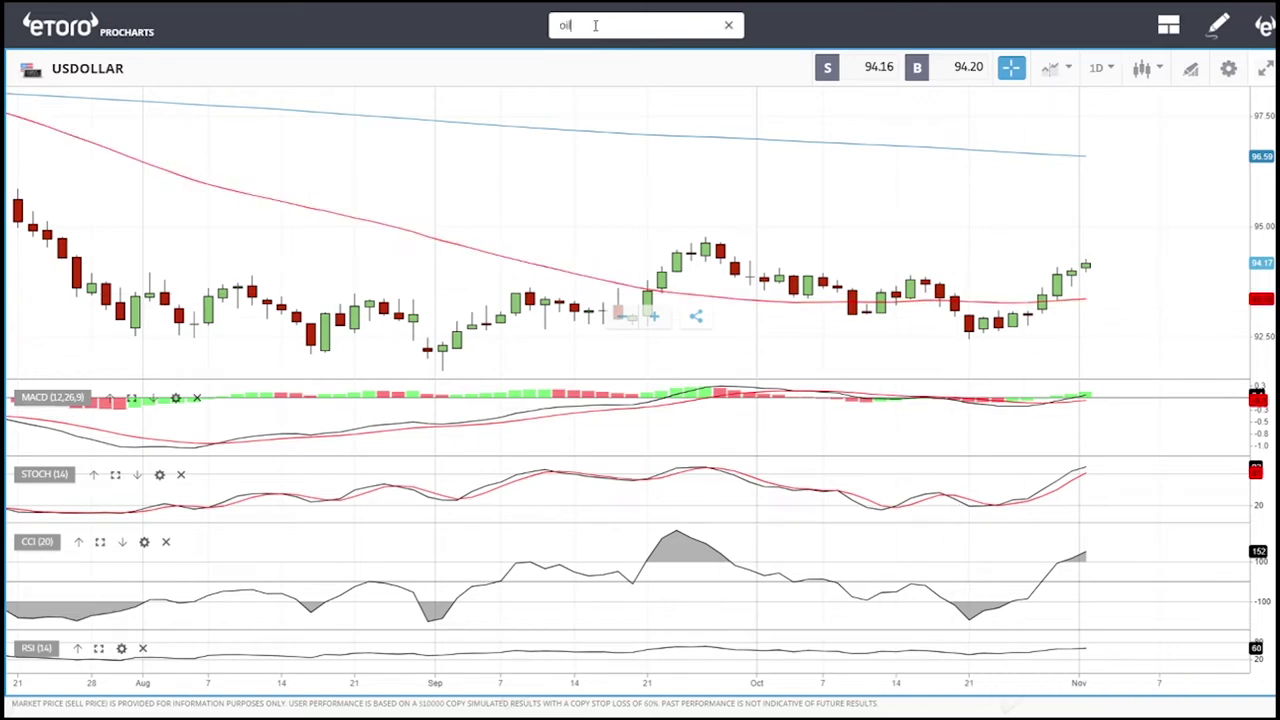
# Switch the chart to OIL and zoom in and out to review its daily candles
pyautogui.click(573, 86)
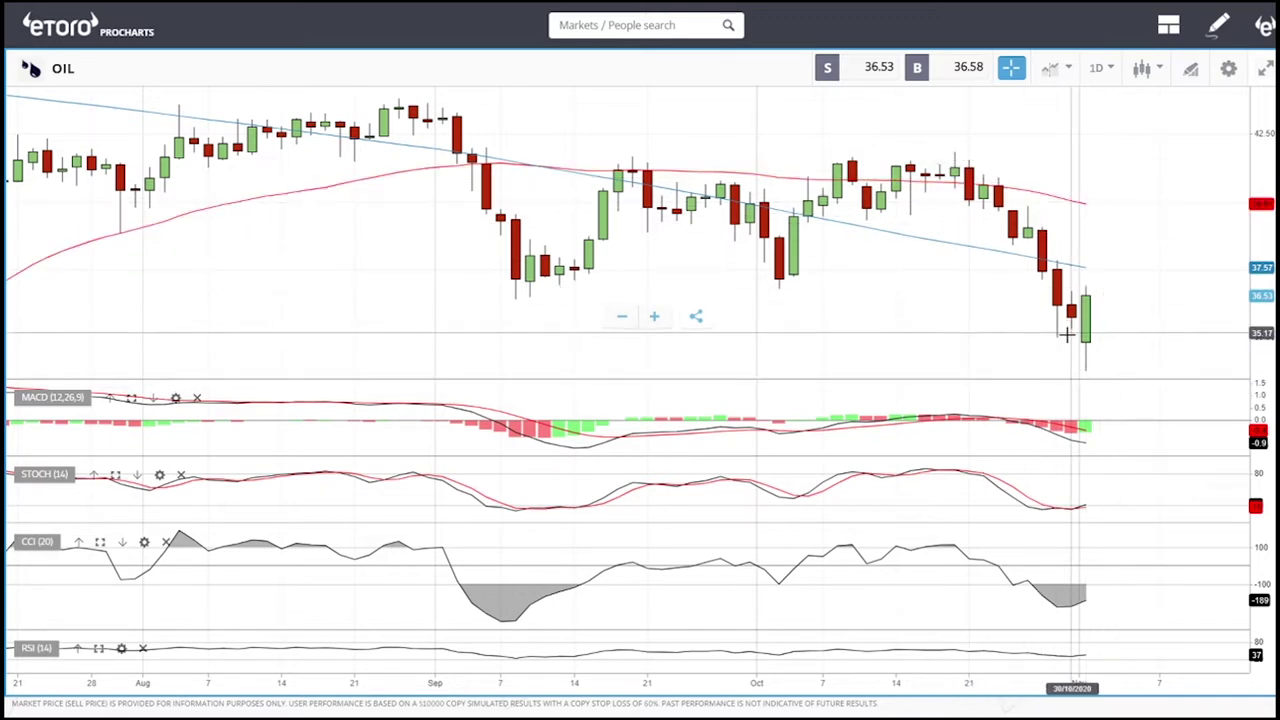
pyautogui.scroll(-3, 1134, 266)
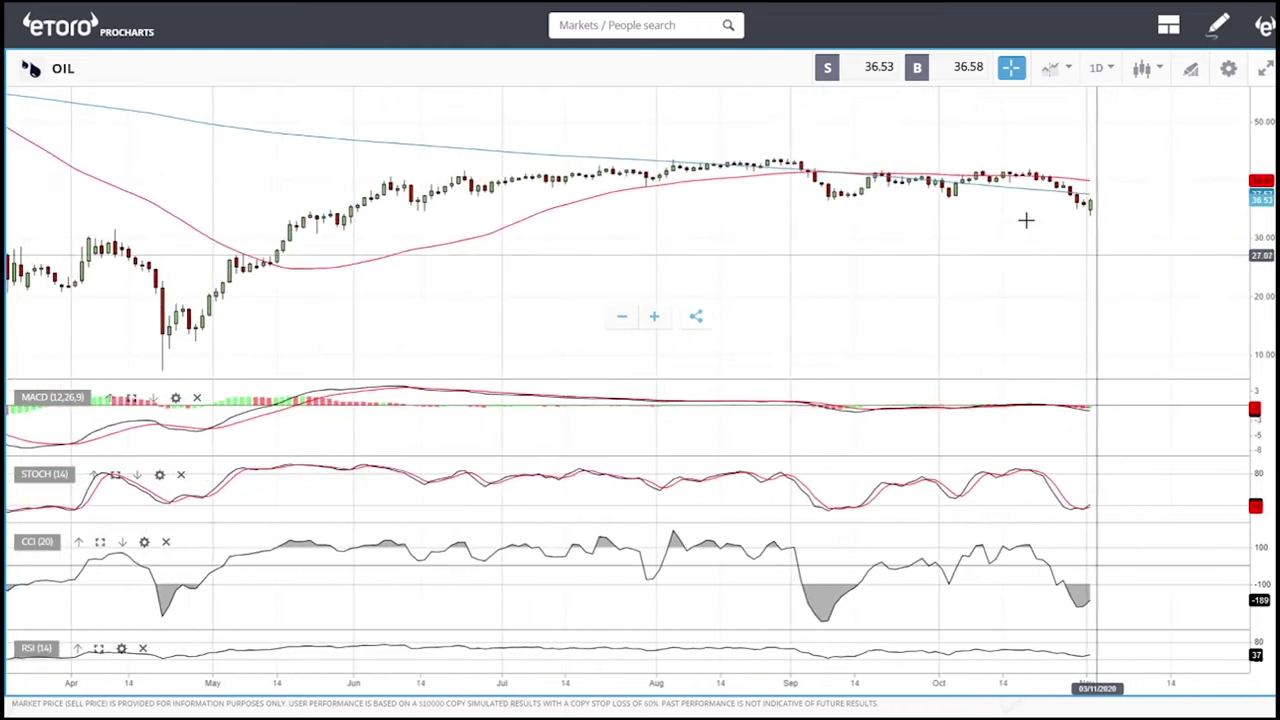
pyautogui.scroll(4, 1097, 200)
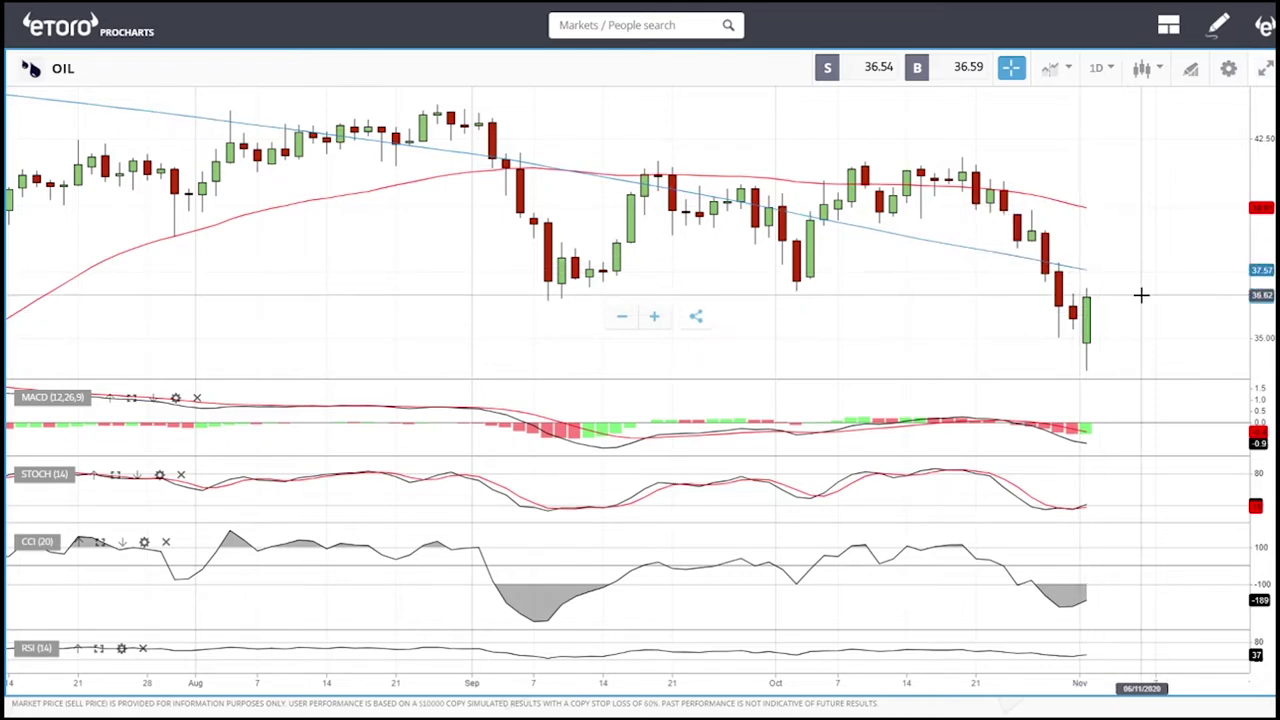
pyautogui.scroll(-4, 1142, 293)
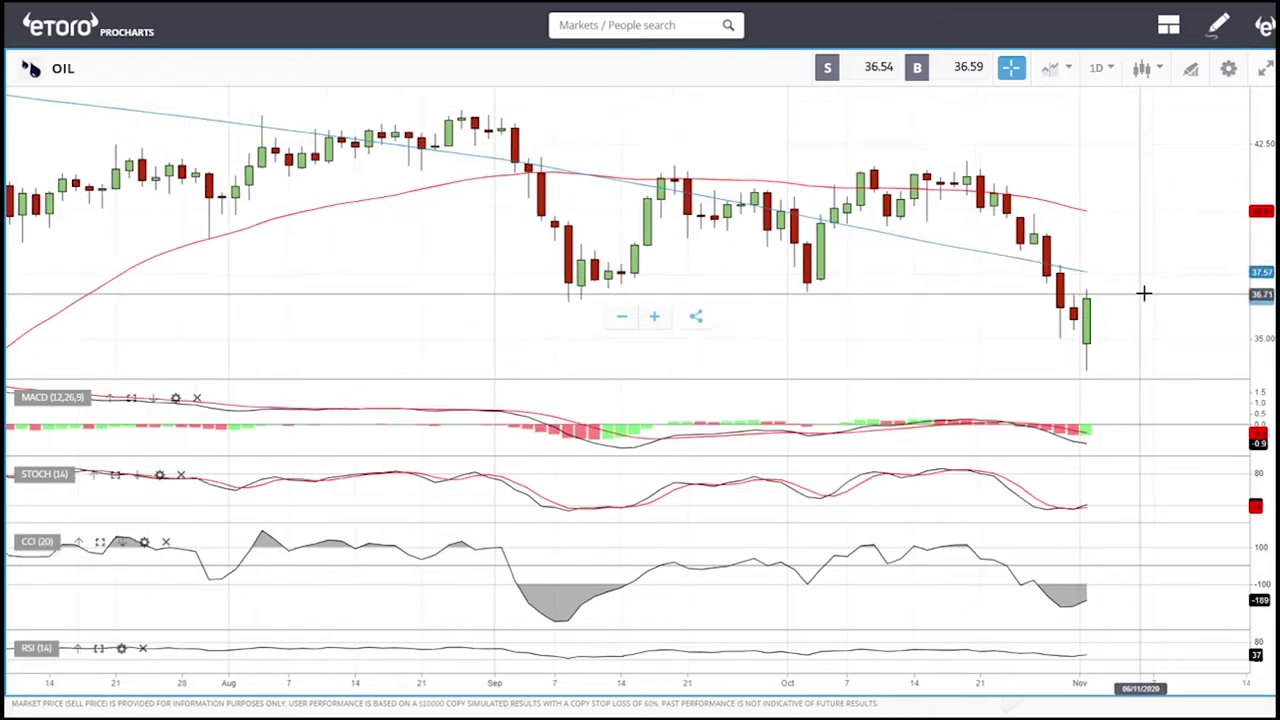
pyautogui.scroll(3, 1143, 291)
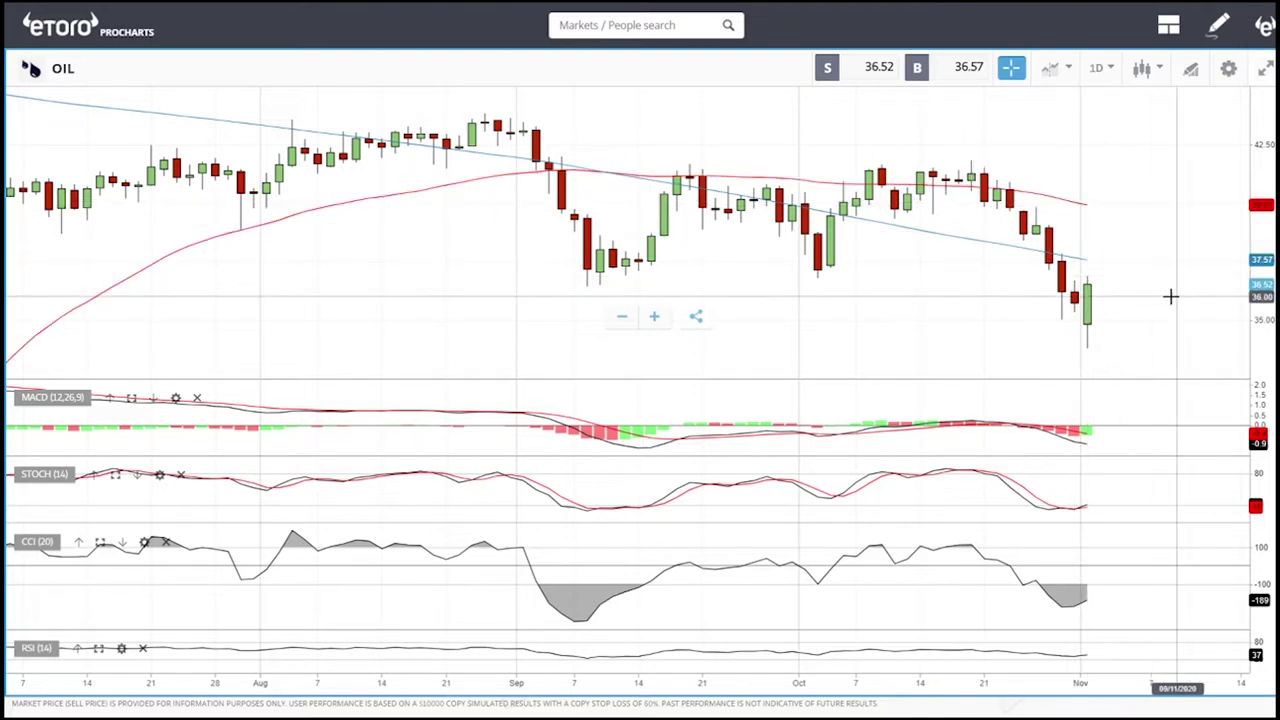
# Zoom the OIL daily chart in and out to review its recent price action
pyautogui.scroll(-5, 1176, 296)
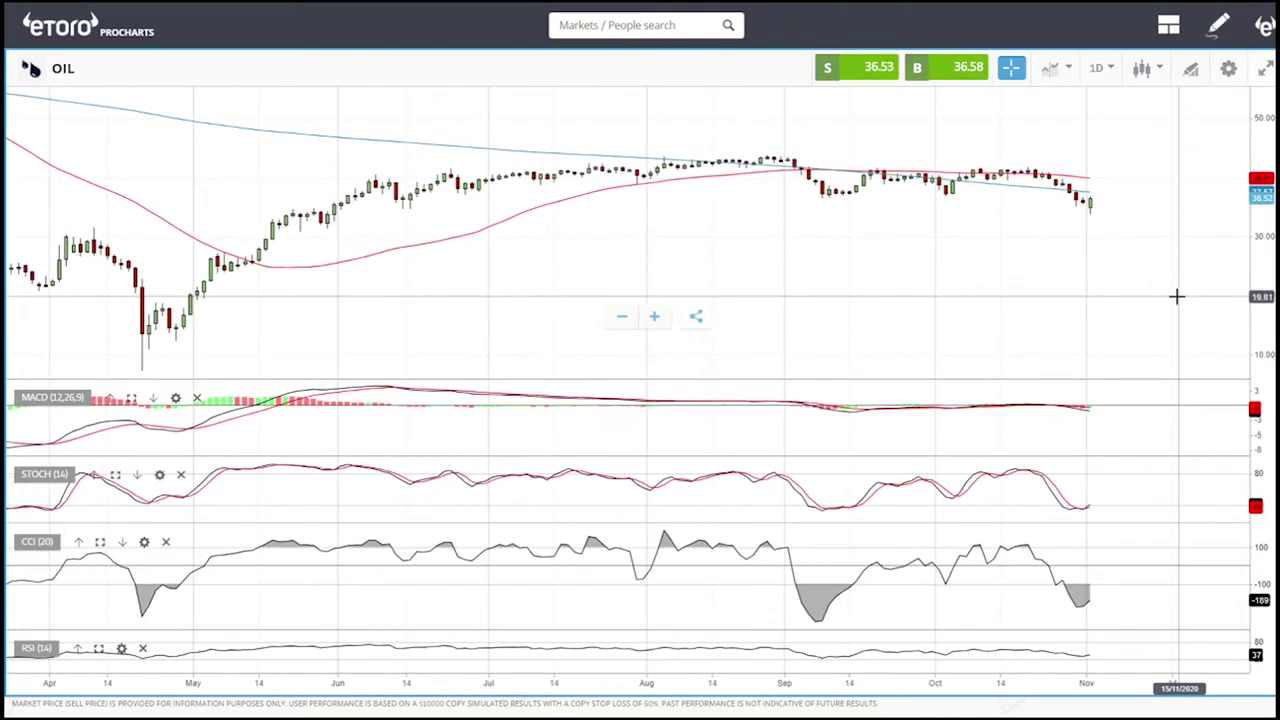
pyautogui.scroll(5, 1176, 296)
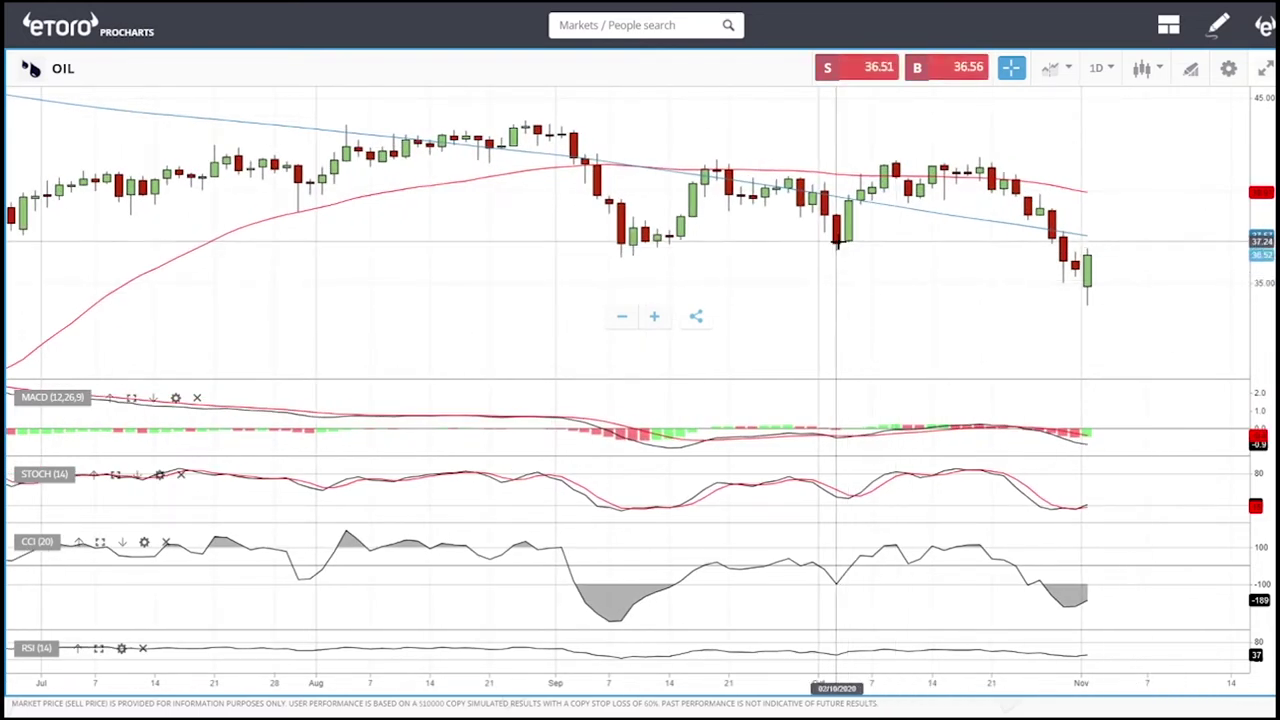
pyautogui.scroll(-3, 963, 271)
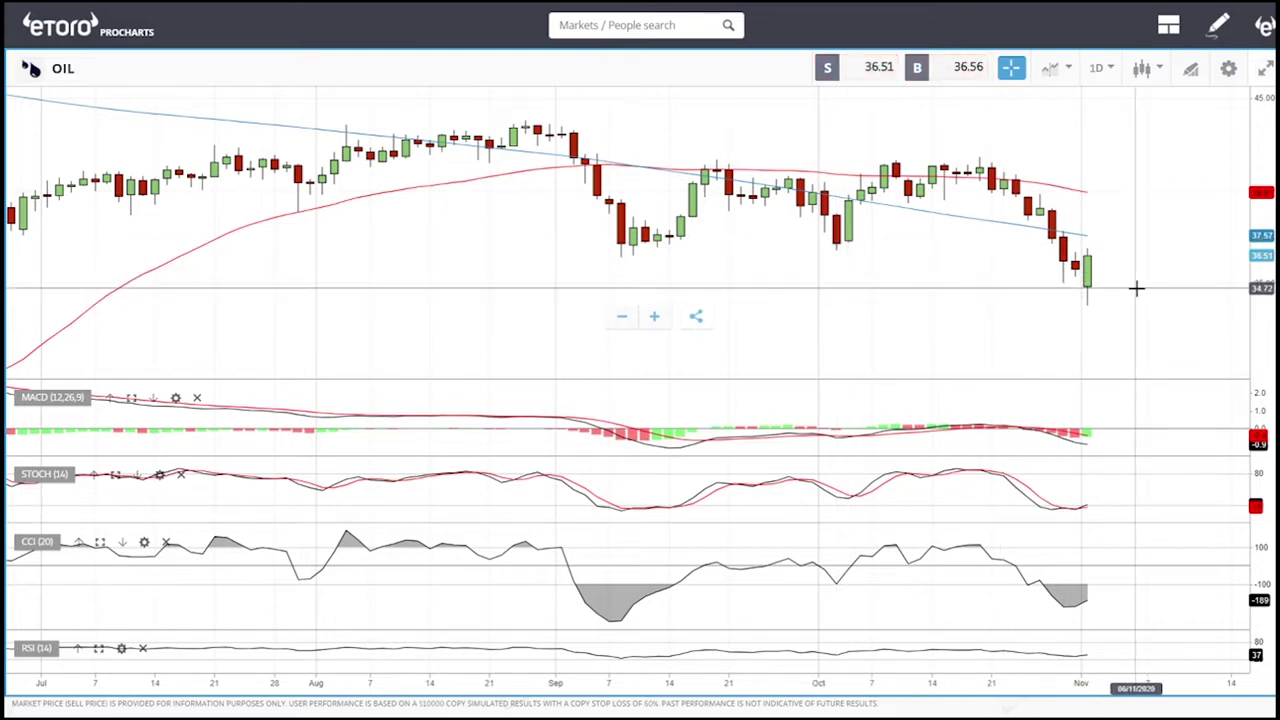
pyautogui.scroll(-3, 1128, 288)
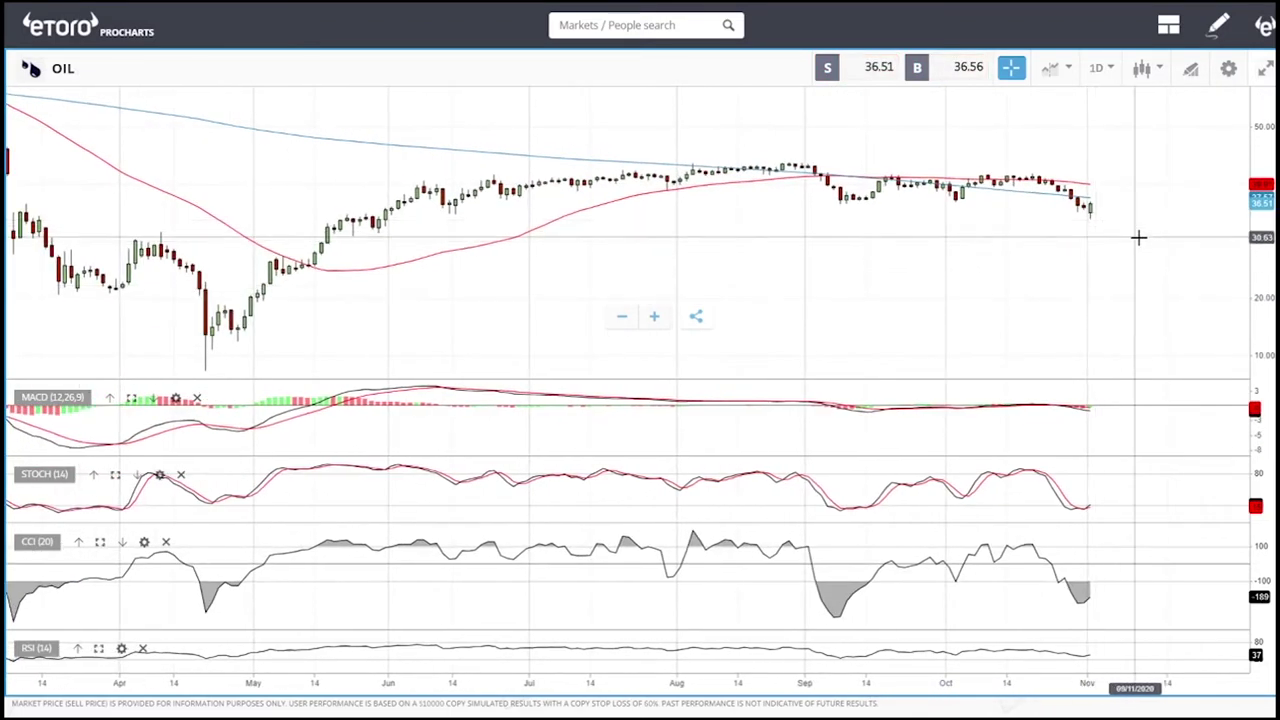
pyautogui.scroll(2, 1140, 237)
pyautogui.scroll(2, 1138, 237)
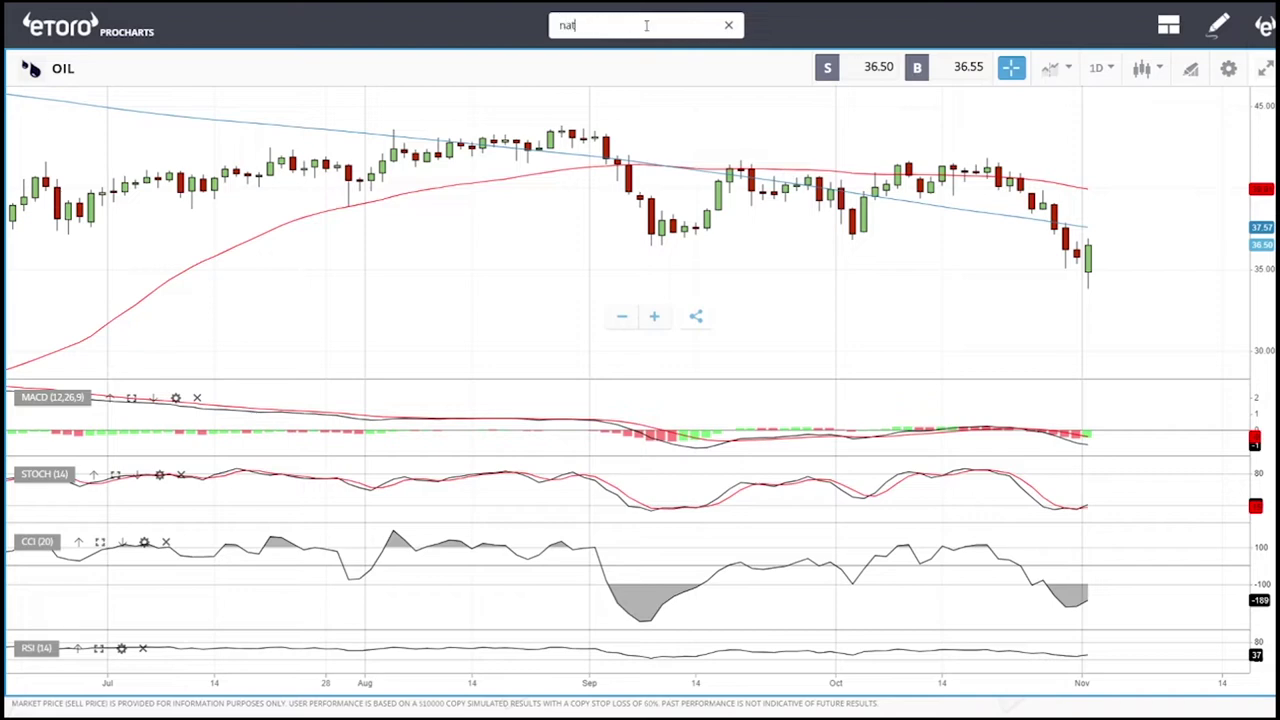
# Load the NATGAS daily chart from the search results
pyautogui.click(600, 132)
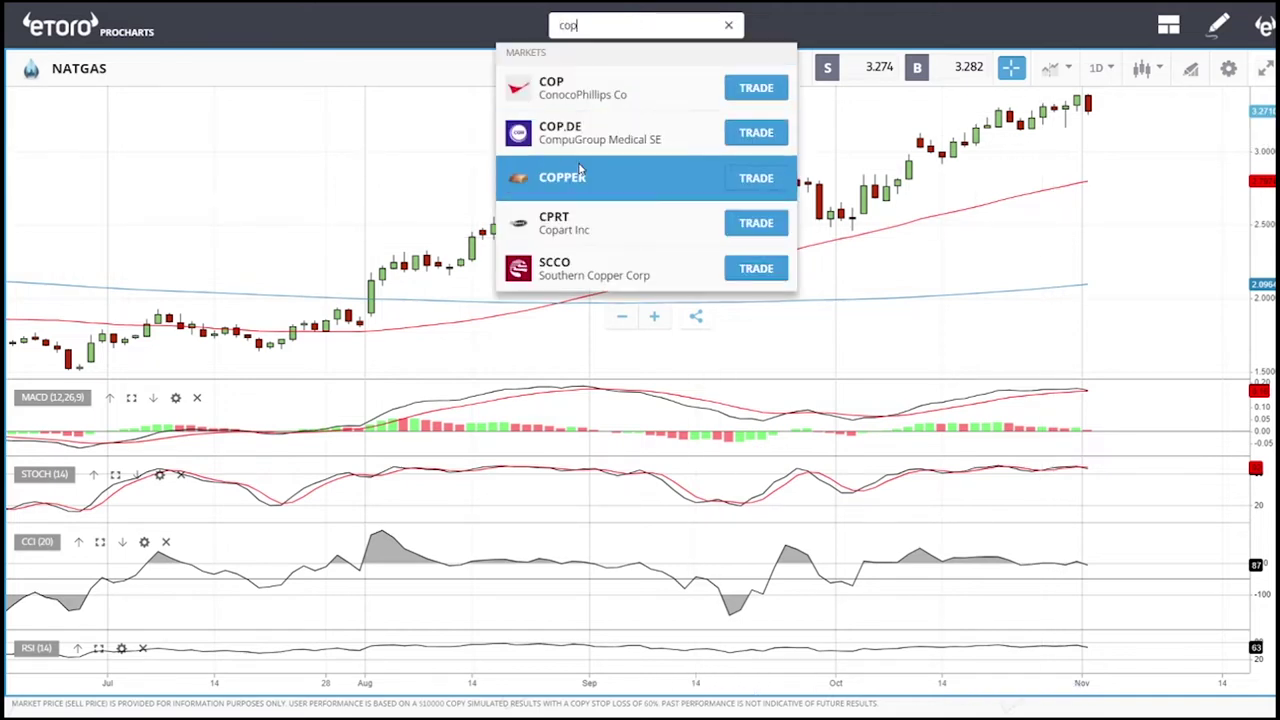
# Switch the chart to COPPER and bring up the drawing tools list
pyautogui.click(555, 177)
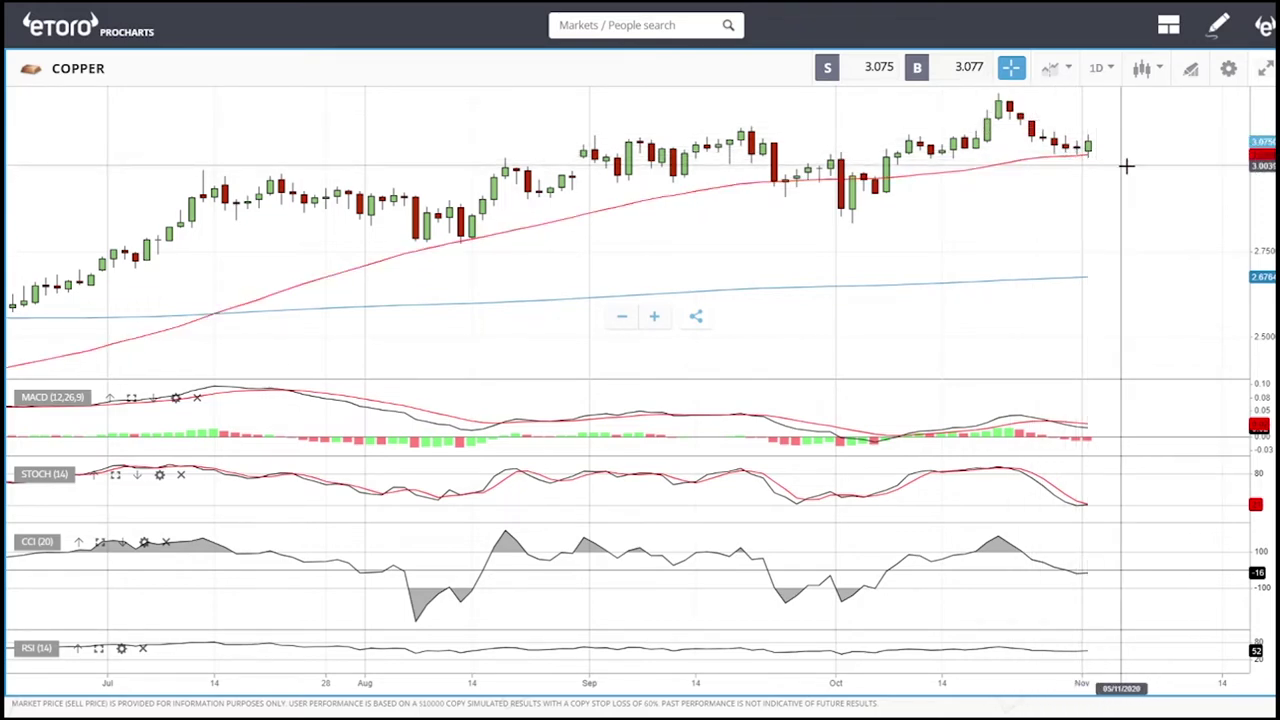
pyautogui.click(1190, 70)
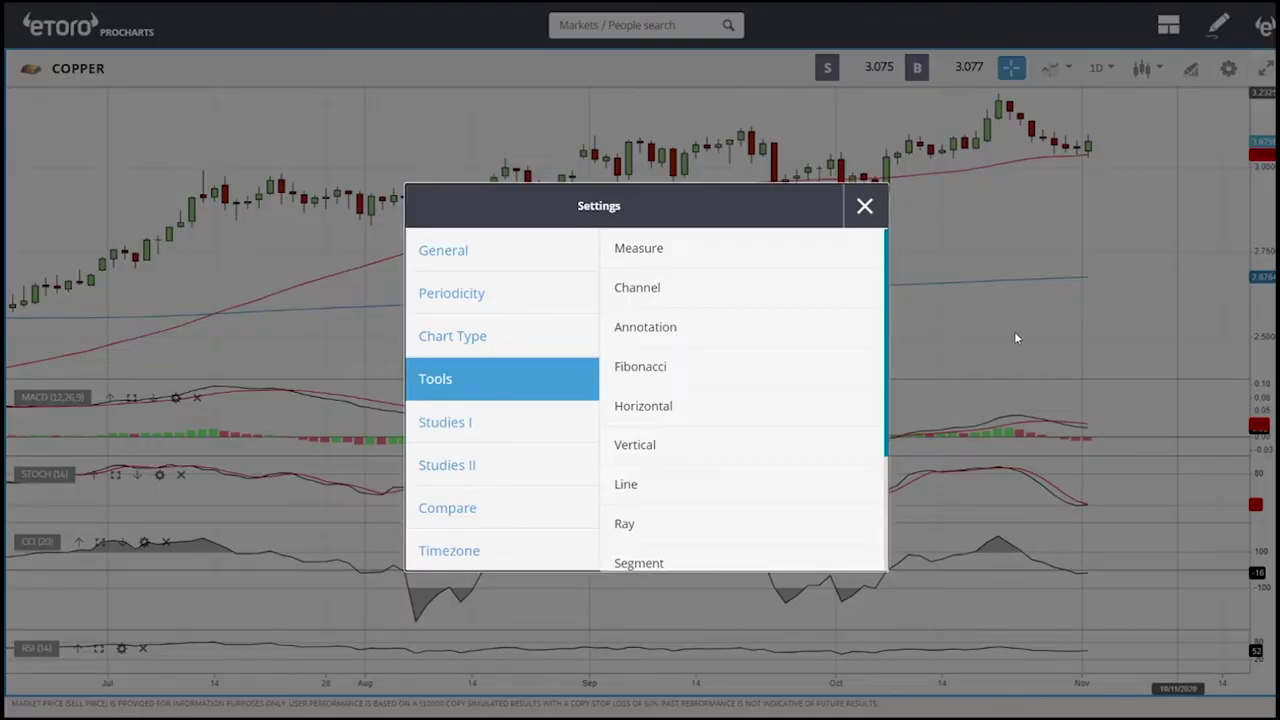
# Draw a horizontal line on the COPPER chart at about 3.09
pyautogui.click(723, 403)
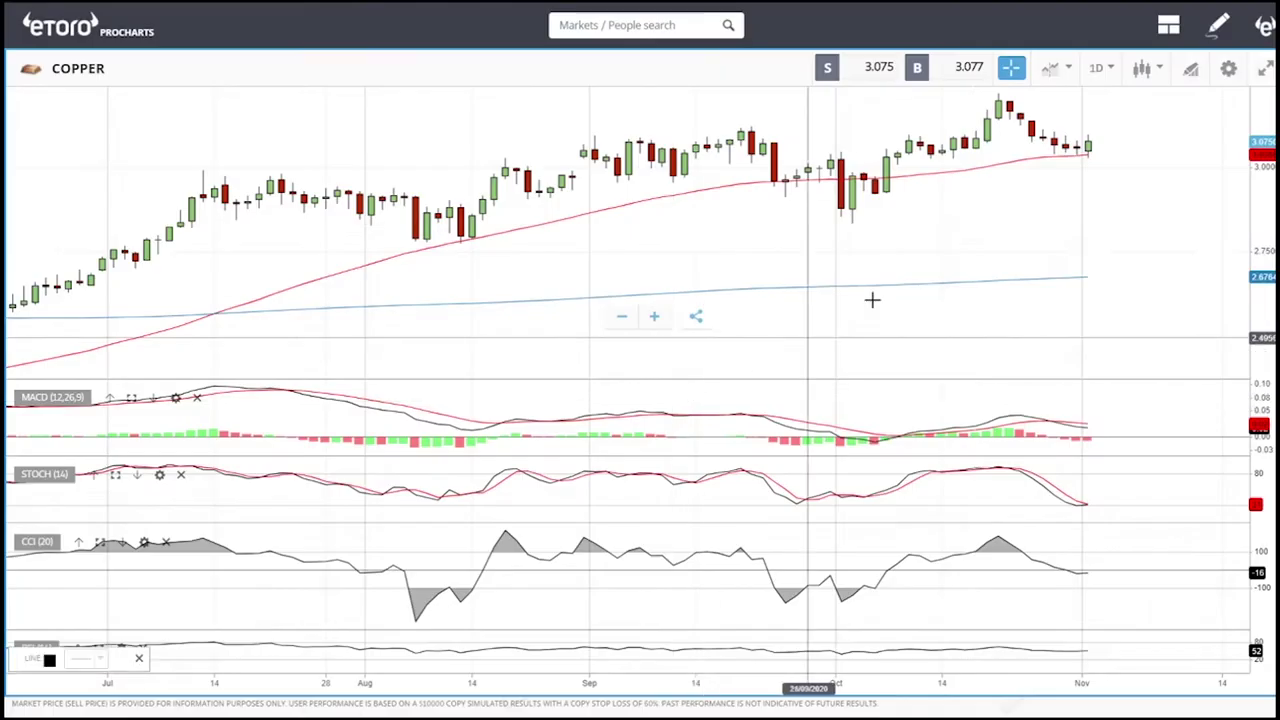
pyautogui.click(1107, 134)
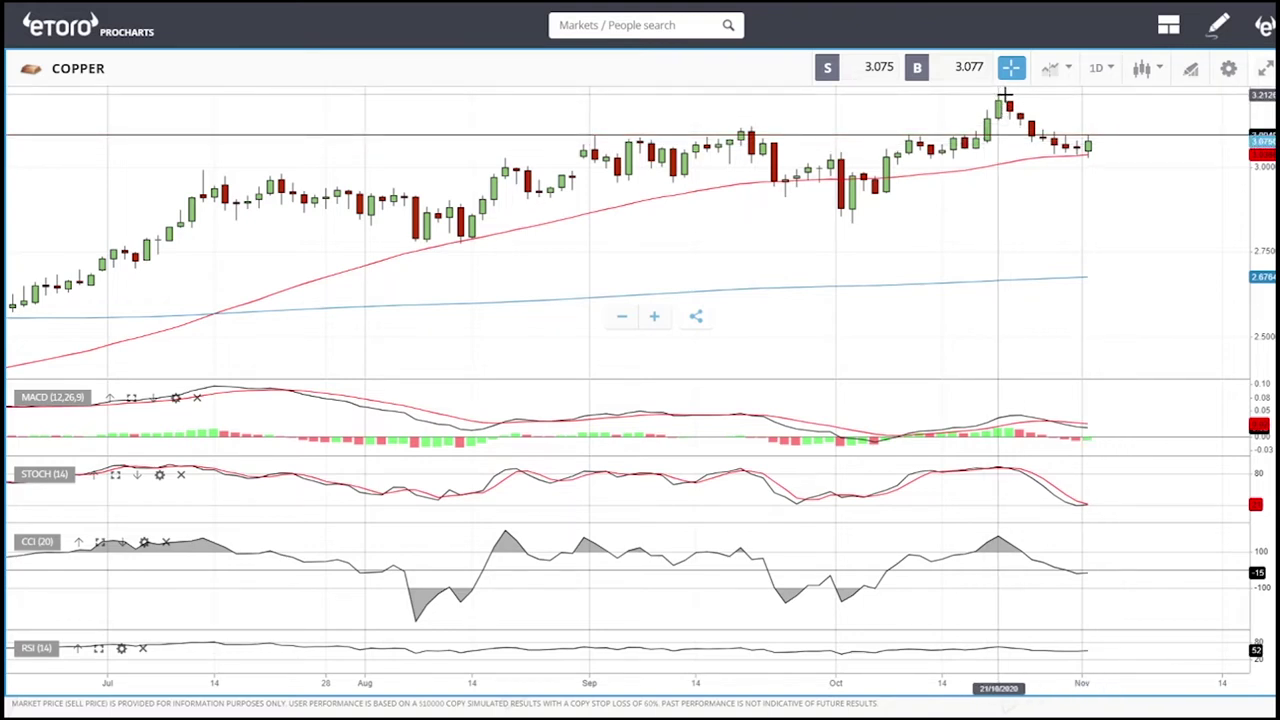
# Add horizontal lines on the COPPER chart at 3.0745, 2.9174 and about 2.83
pyautogui.click(1010, 134)
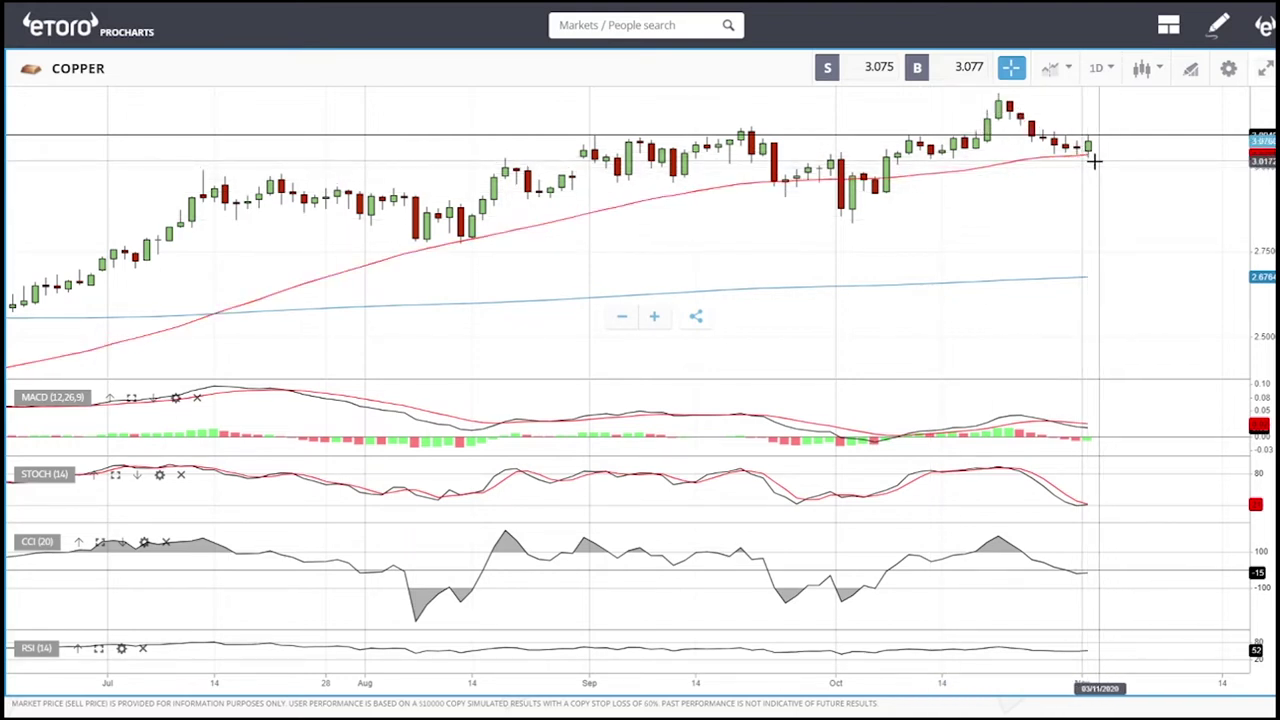
pyautogui.click(1190, 70)
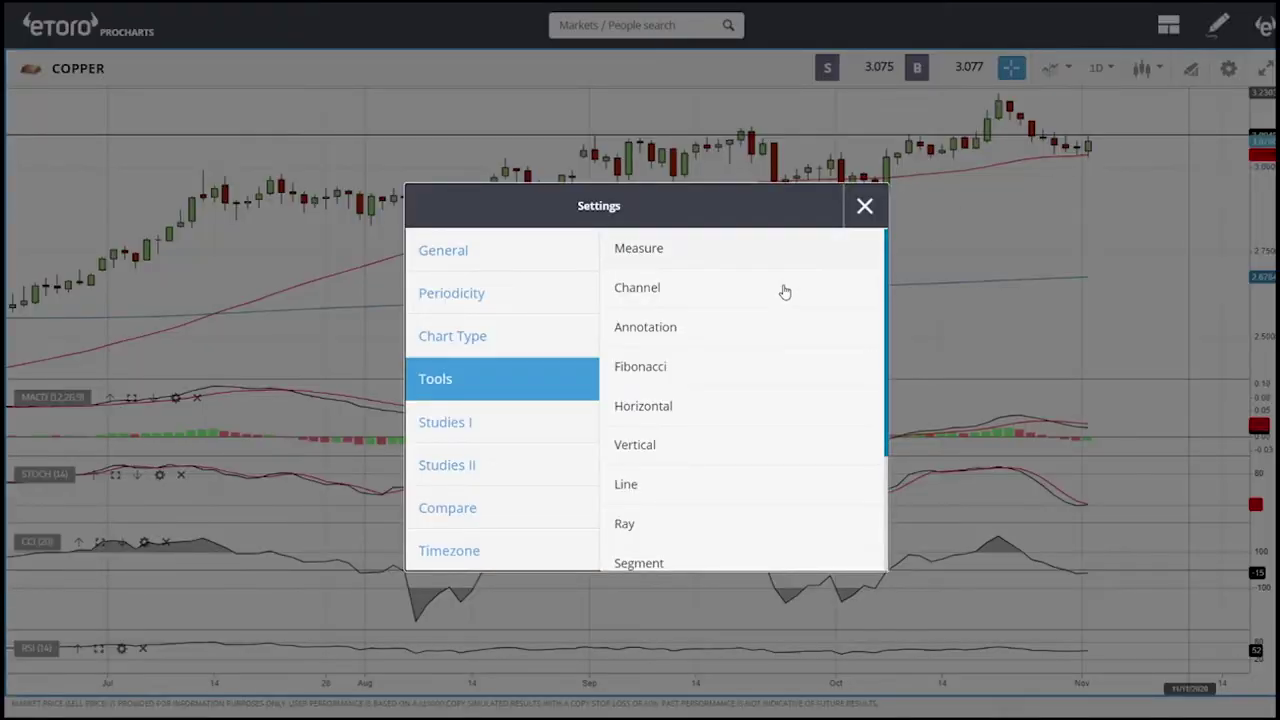
pyautogui.click(653, 405)
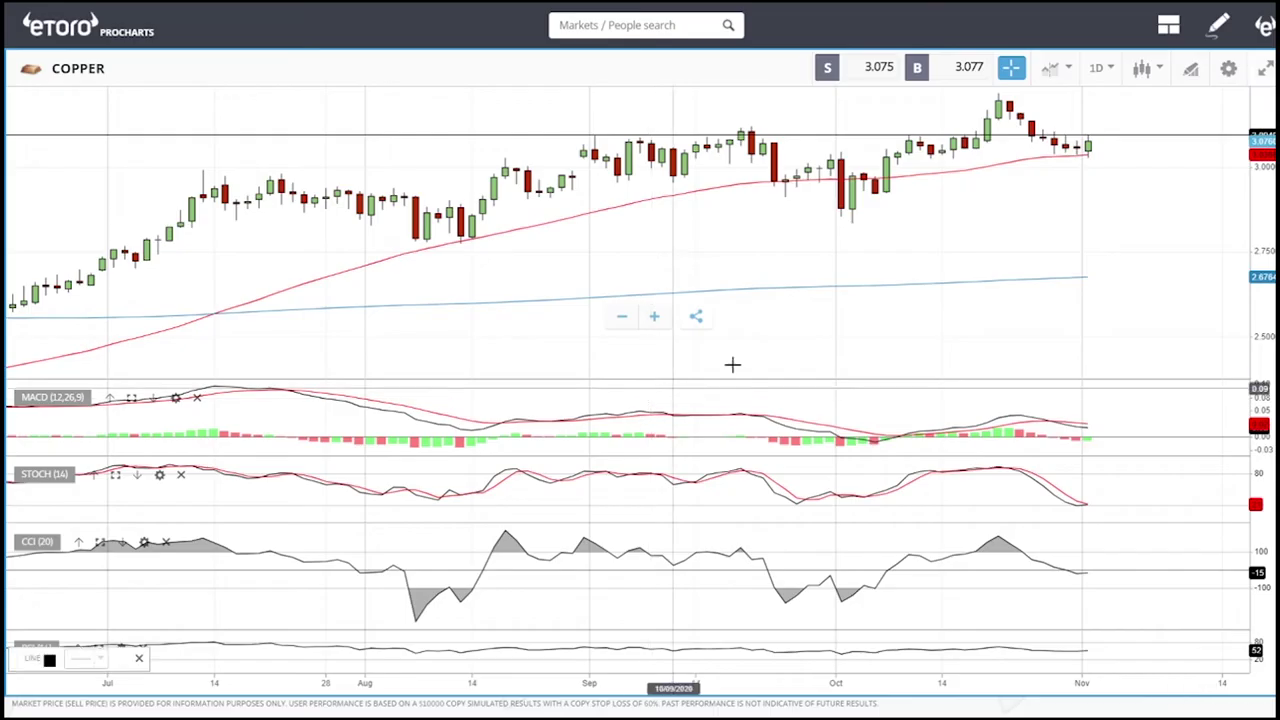
pyautogui.click(953, 196)
pyautogui.click(1190, 70)
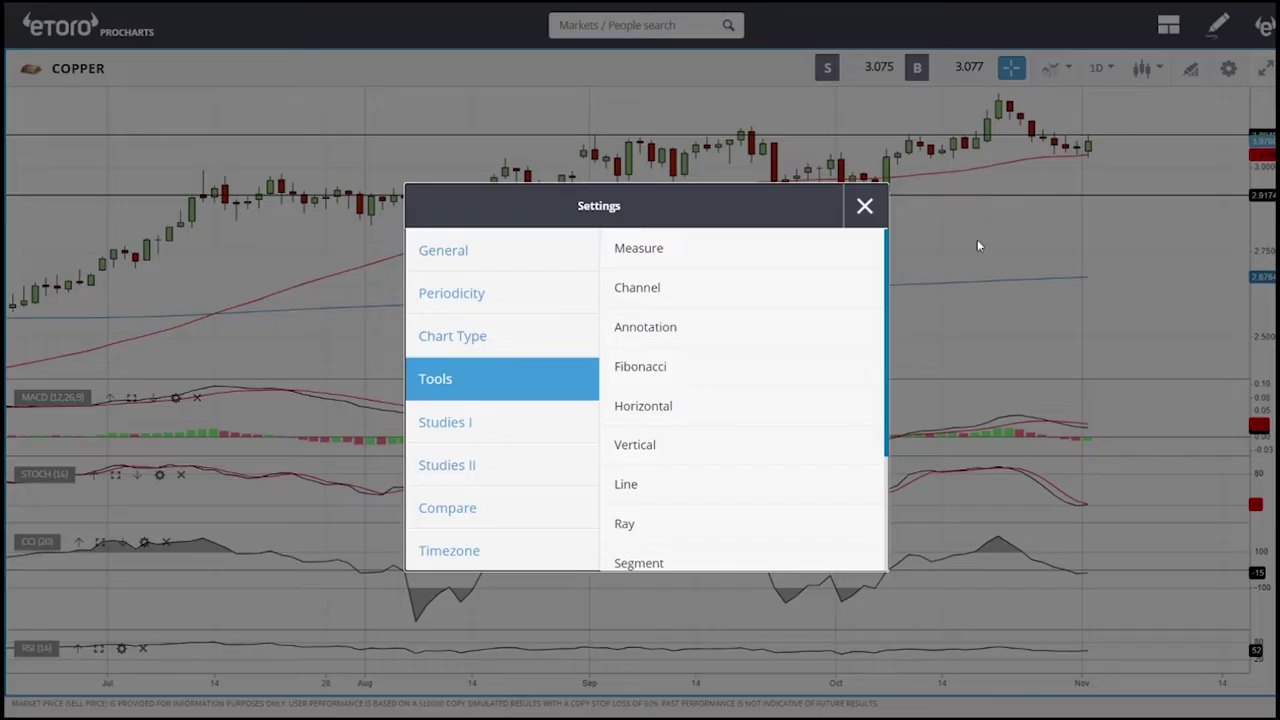
pyautogui.click(697, 410)
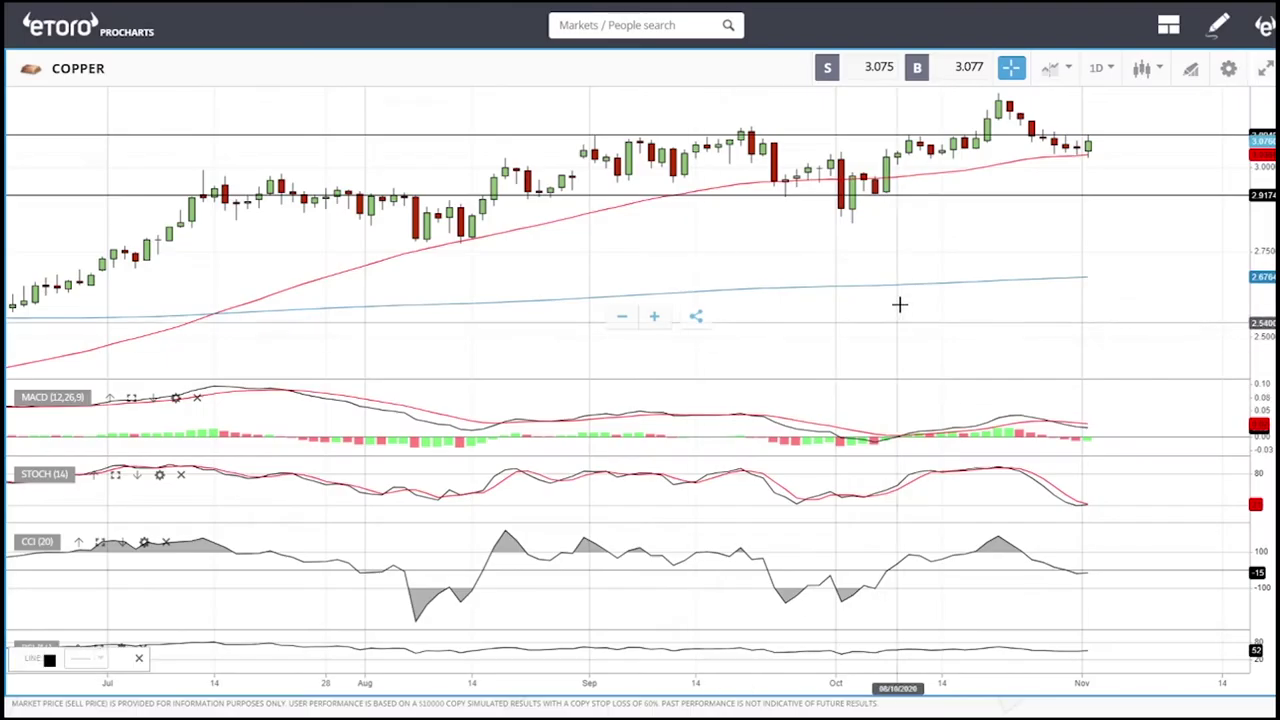
pyautogui.click(900, 224)
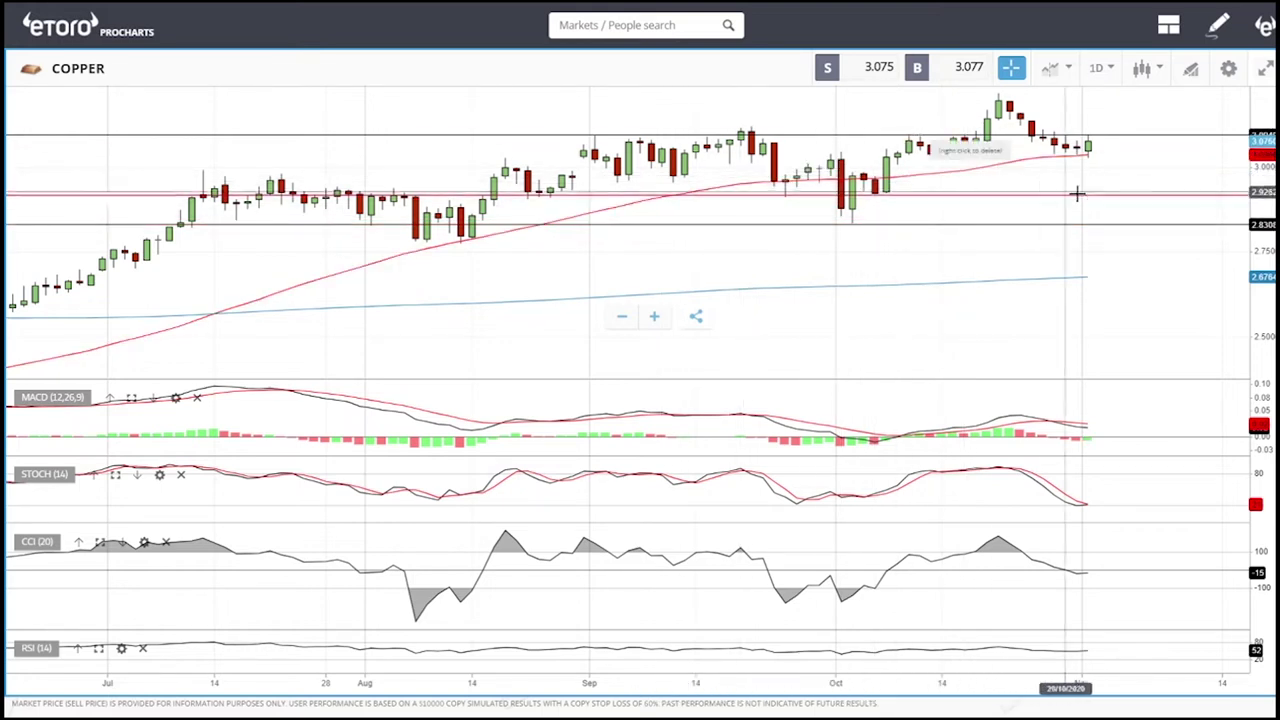
# Reposition the COPPER support lines to exactly 2.8306 and 2.9174
pyautogui.click(1097, 225)
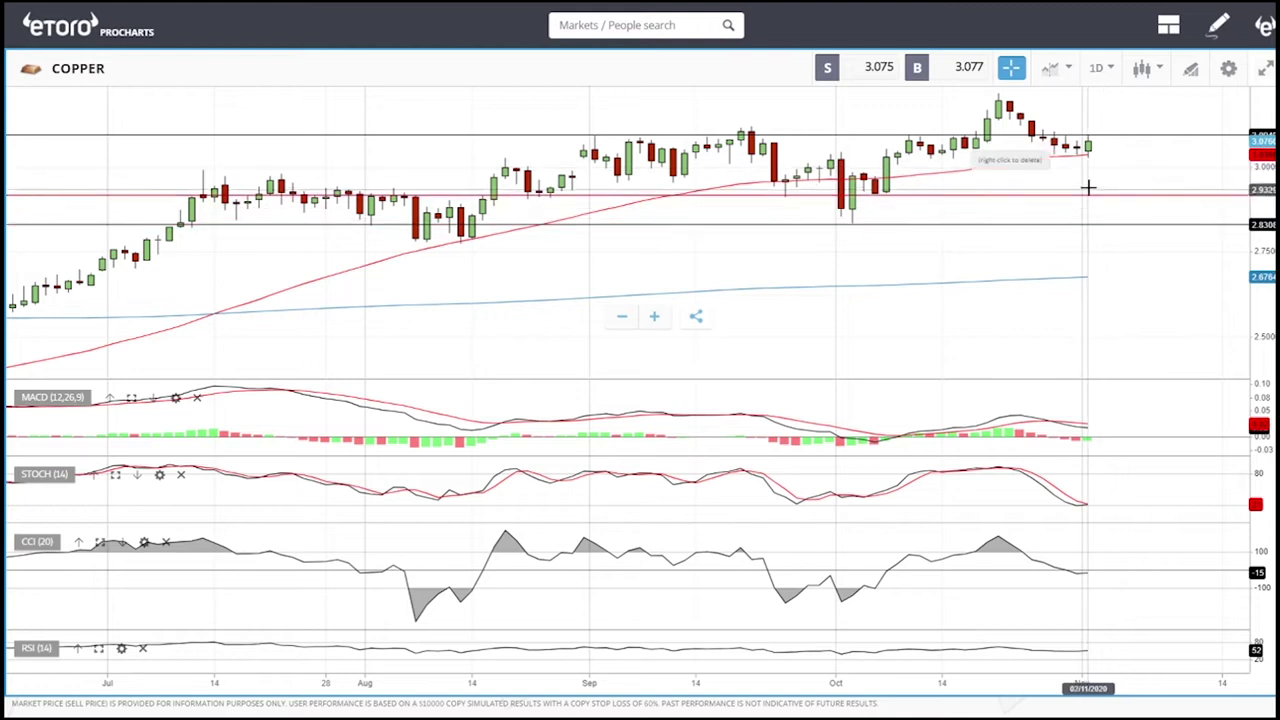
pyautogui.click(1085, 196)
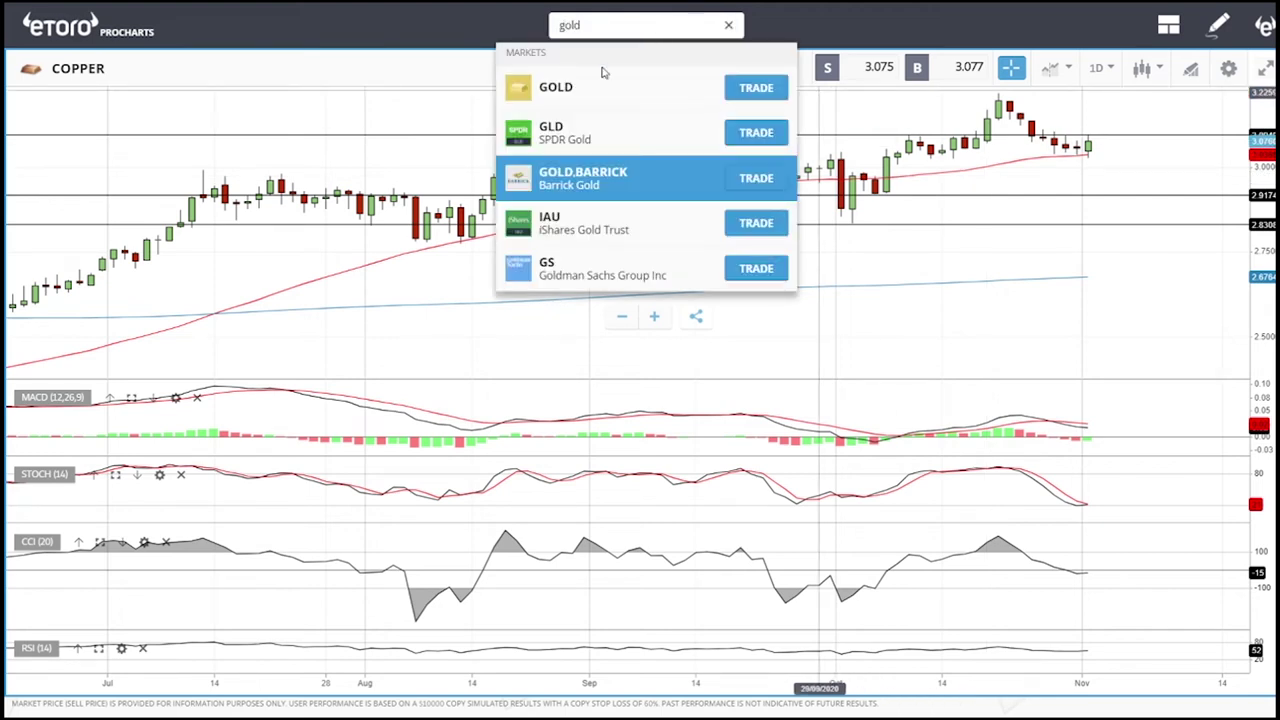
# Open the GOLD daily chart and draw horizontal lines at 1,847 and near 1,711
pyautogui.click(603, 74)
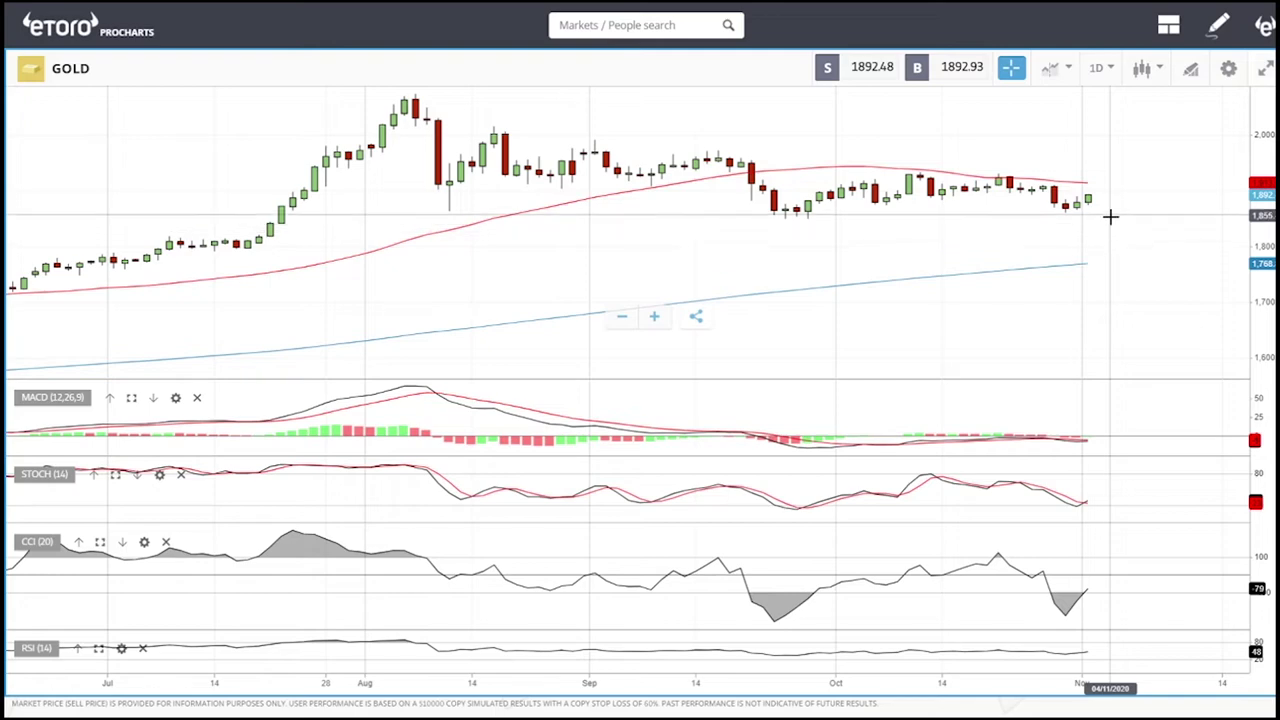
pyautogui.click(1191, 69)
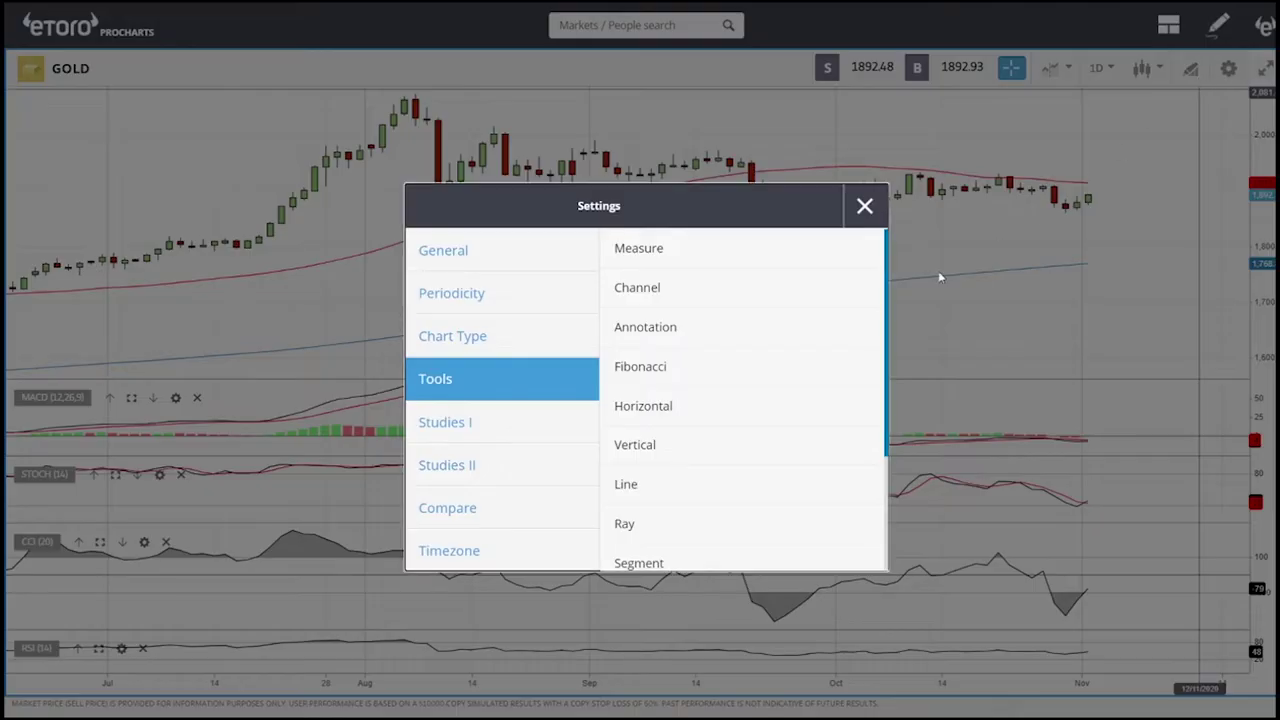
pyautogui.click(691, 402)
pyautogui.click(874, 220)
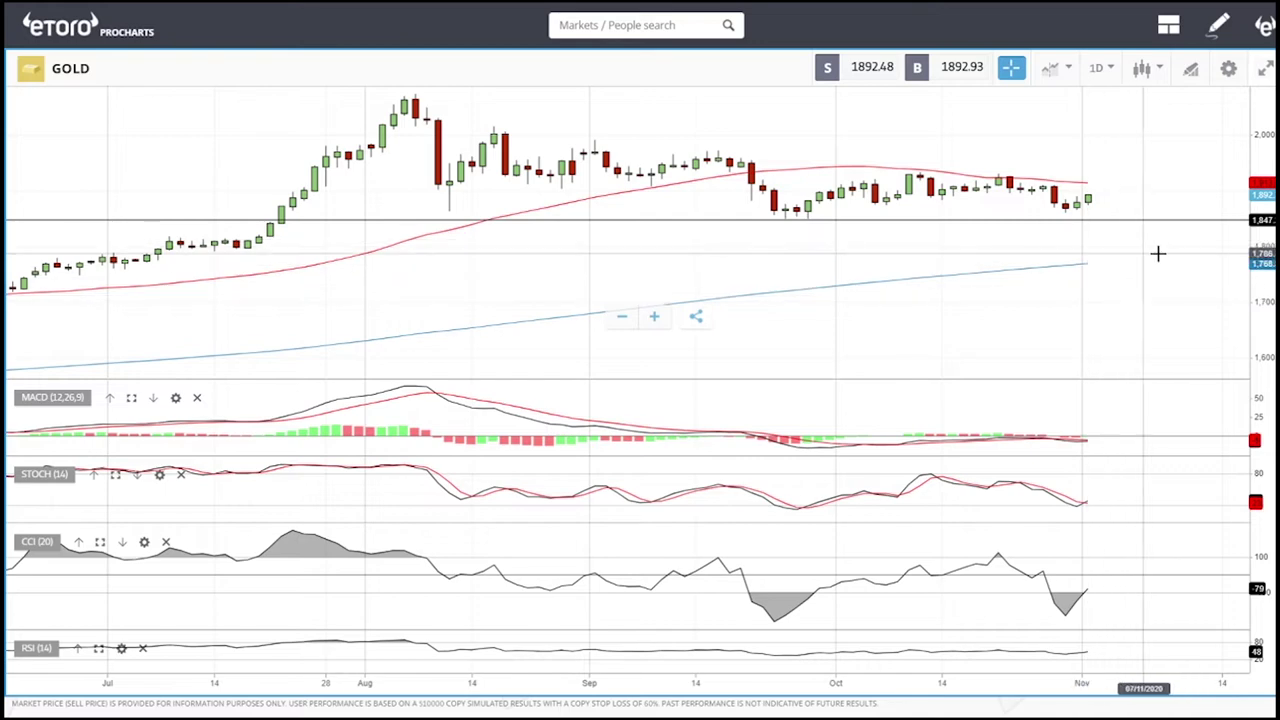
pyautogui.click(1191, 72)
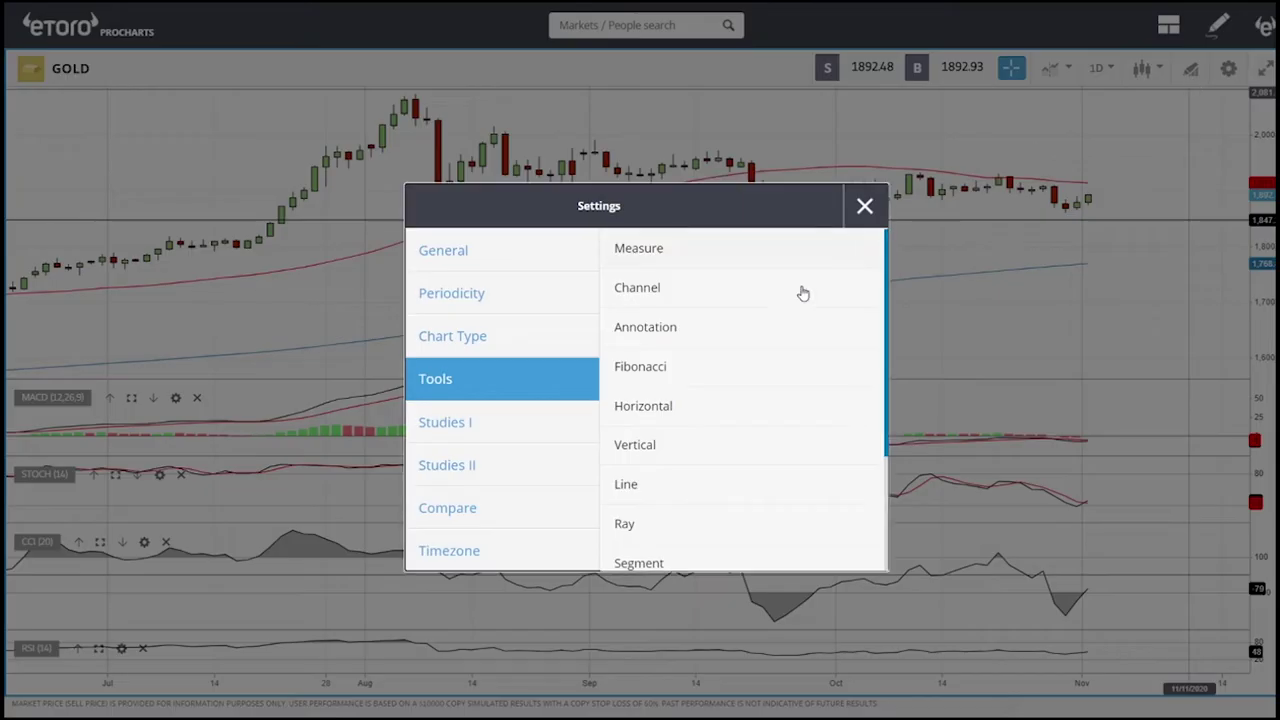
pyautogui.click(652, 402)
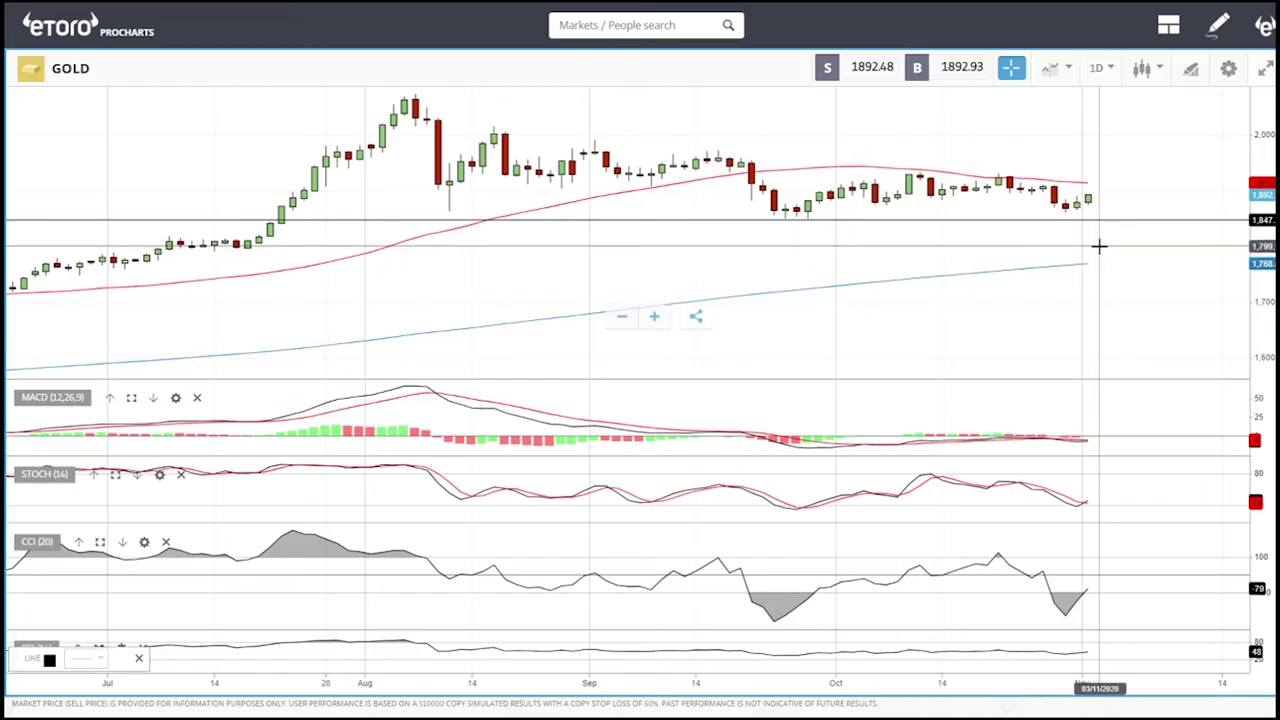
pyautogui.click(1079, 244)
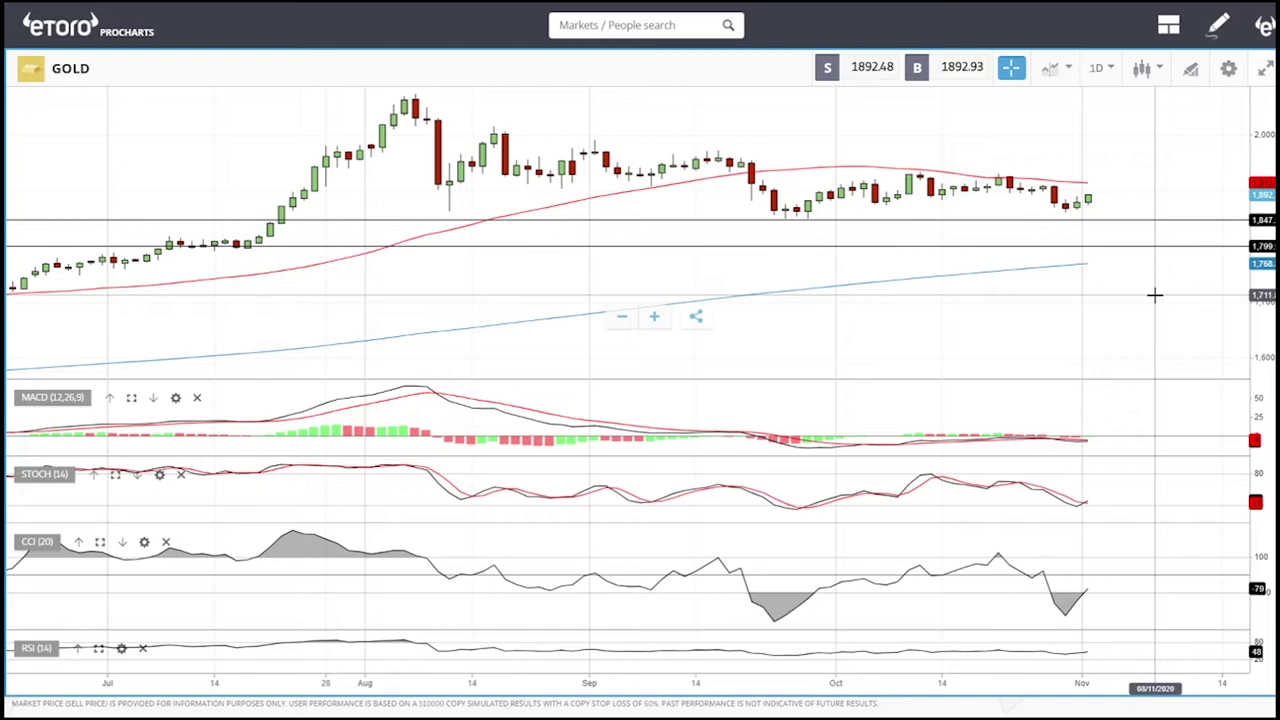
# Zoom the Gold daily chart out and back in to review its horizontal lines
pyautogui.scroll(-3, 1154, 295)
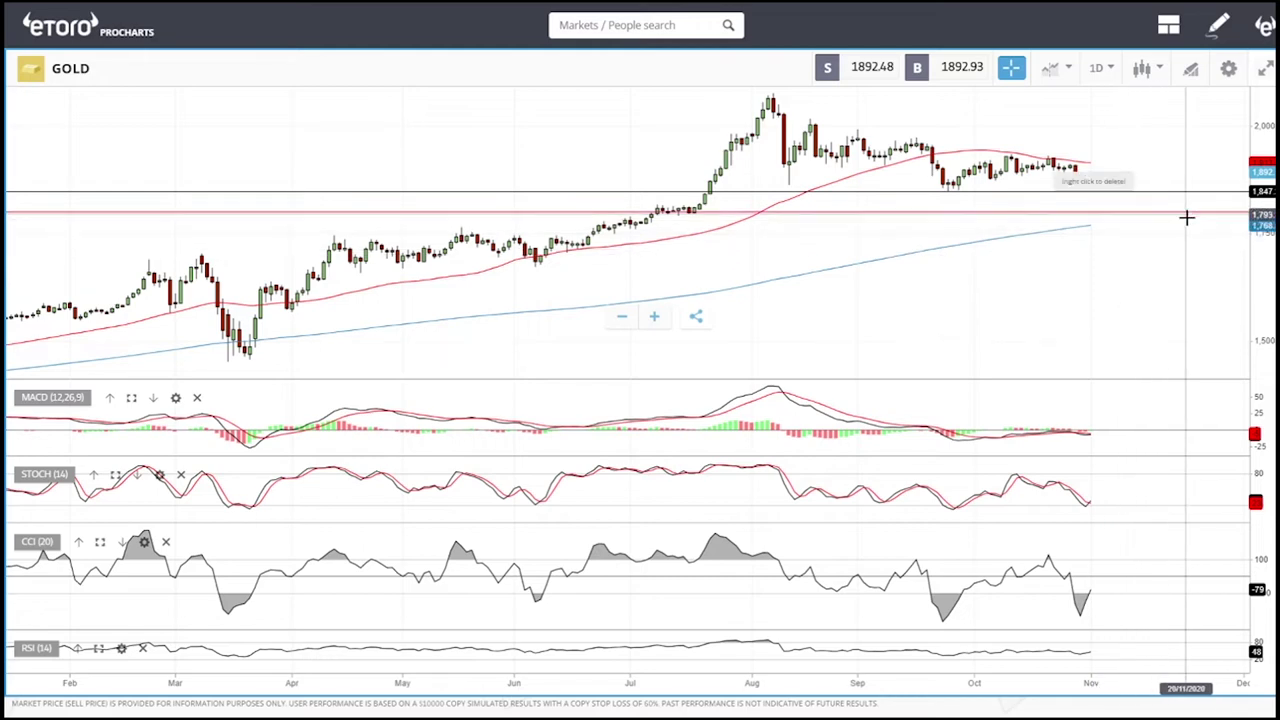
pyautogui.scroll(5, 1135, 263)
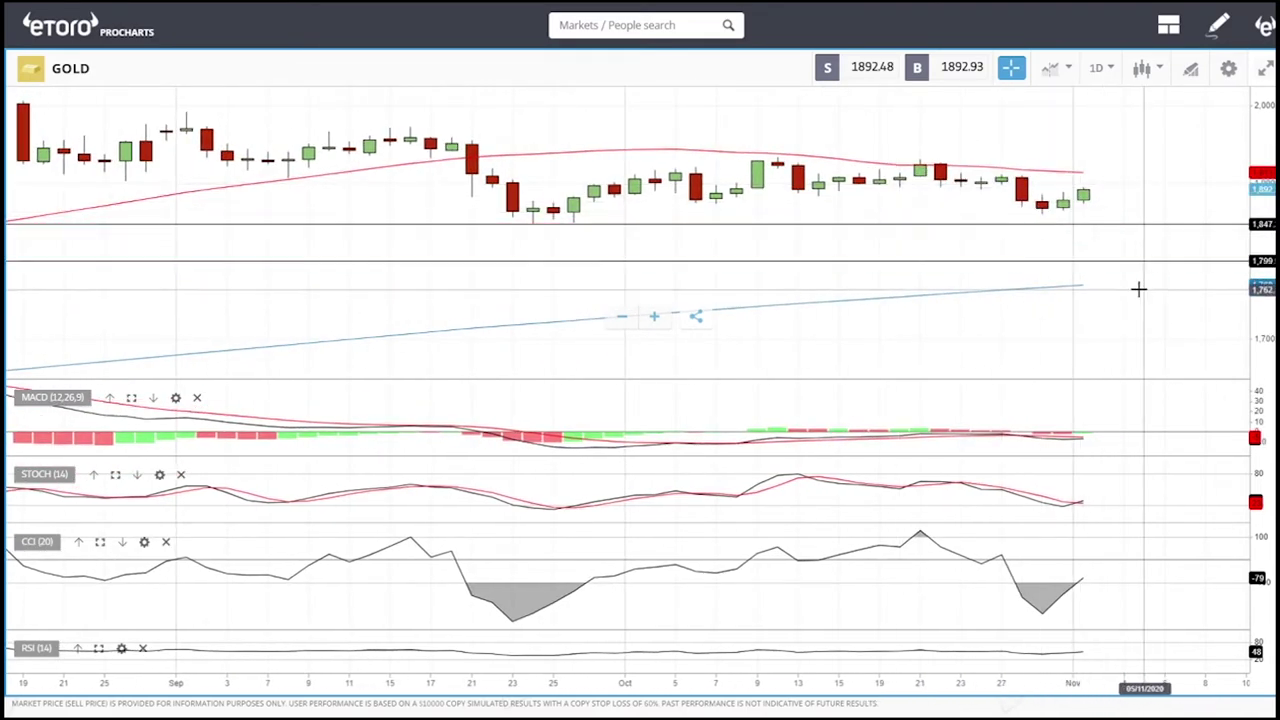
pyautogui.scroll(-5, 1137, 288)
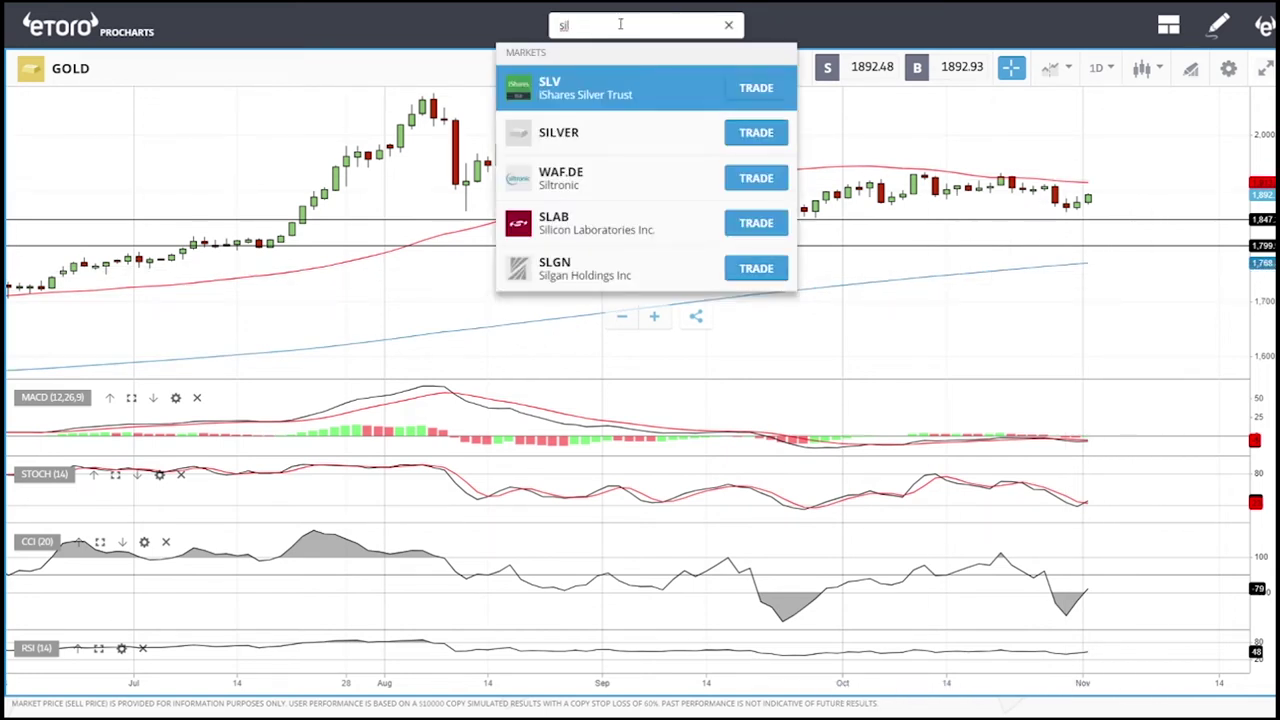
# Open the SILVER daily chart from the search results
pyautogui.click(590, 132)
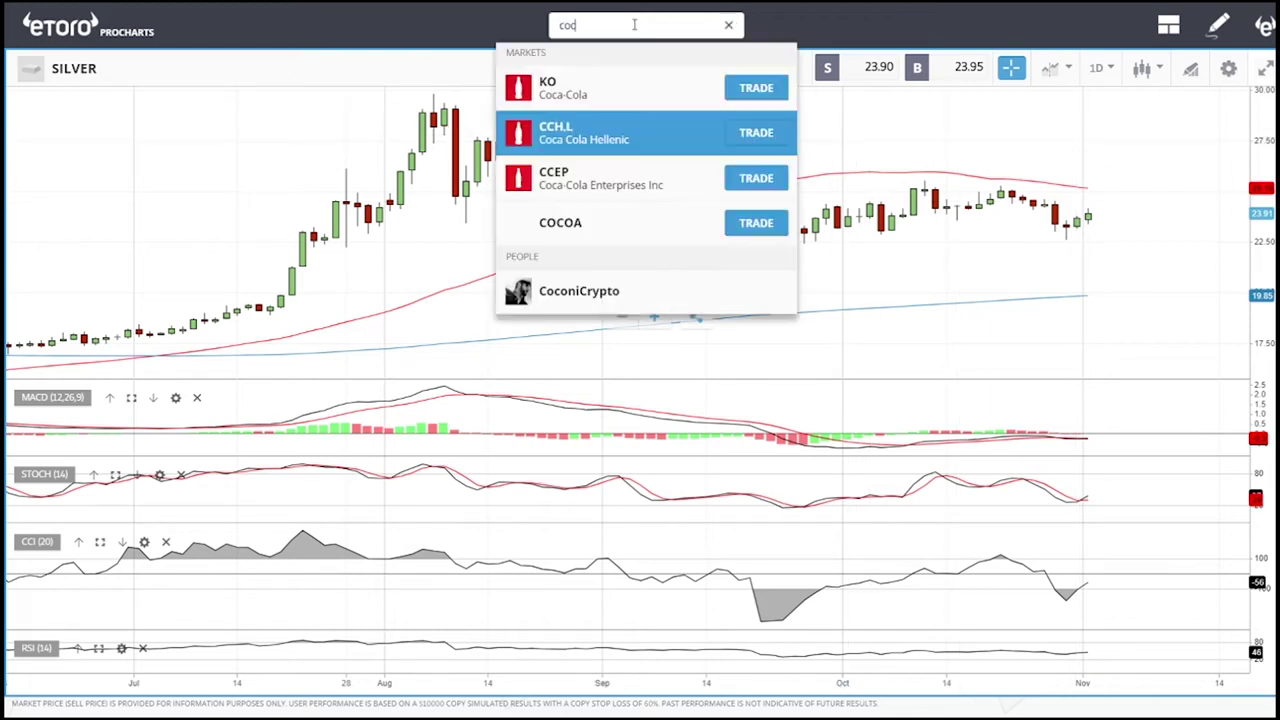
# Open the COCOA daily chart and draw a horizontal line at 2,696
pyautogui.click(650, 225)
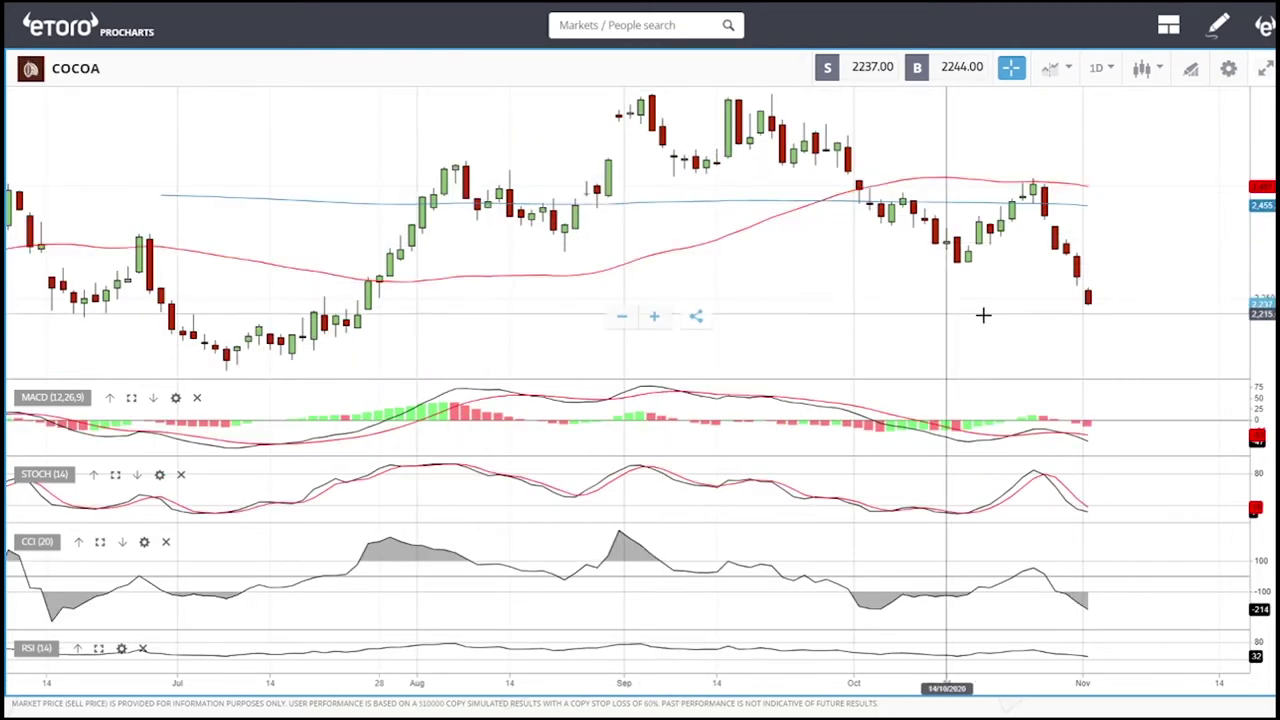
pyautogui.scroll(-5, 1150, 292)
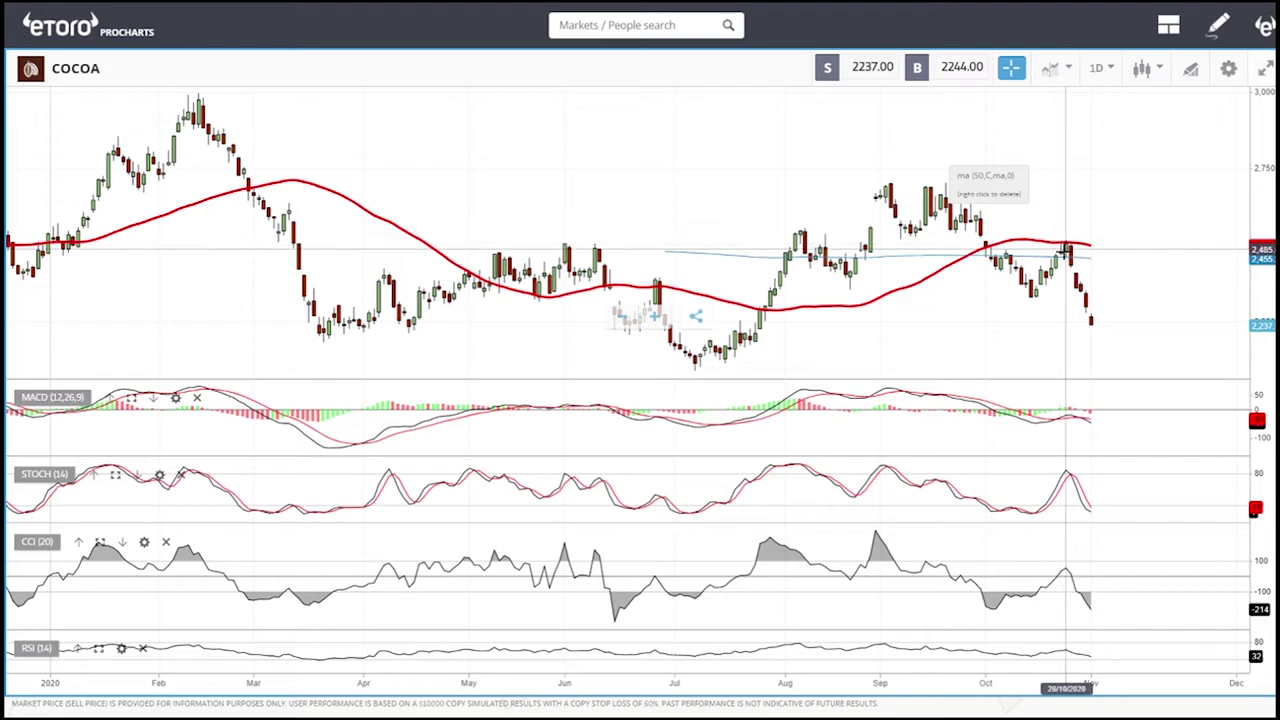
pyautogui.click(1192, 70)
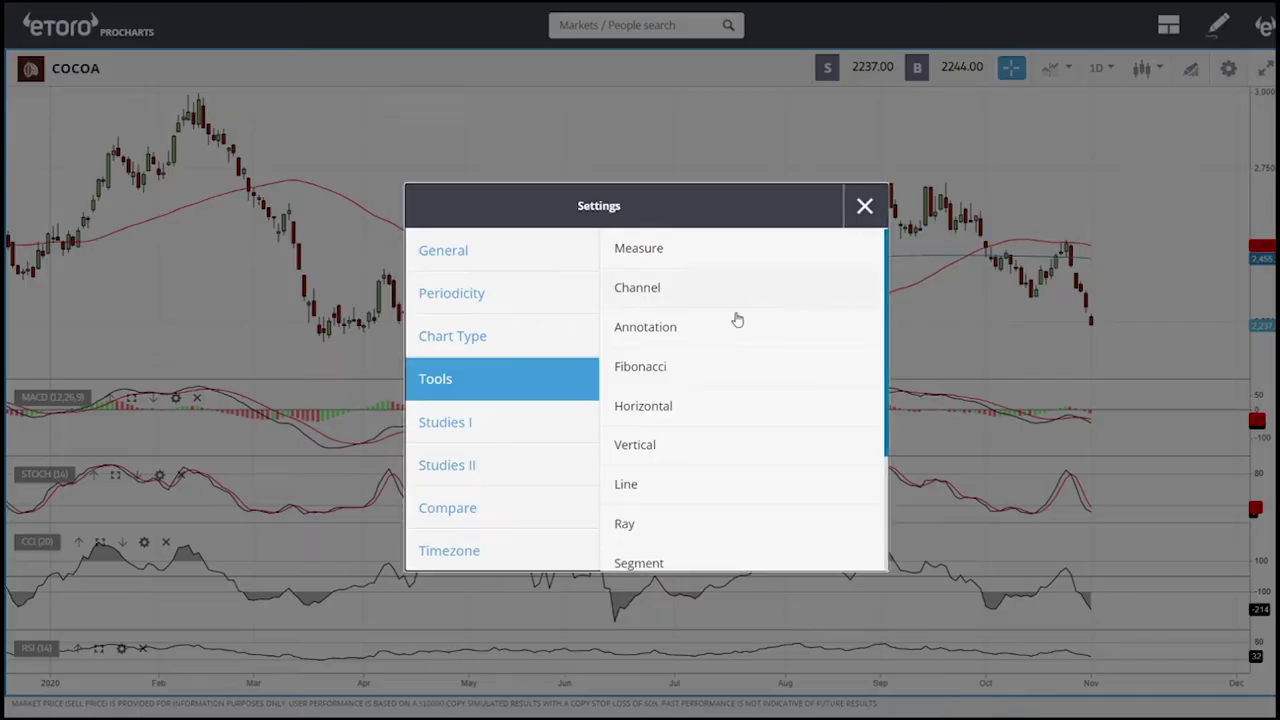
pyautogui.click(670, 406)
pyautogui.click(943, 185)
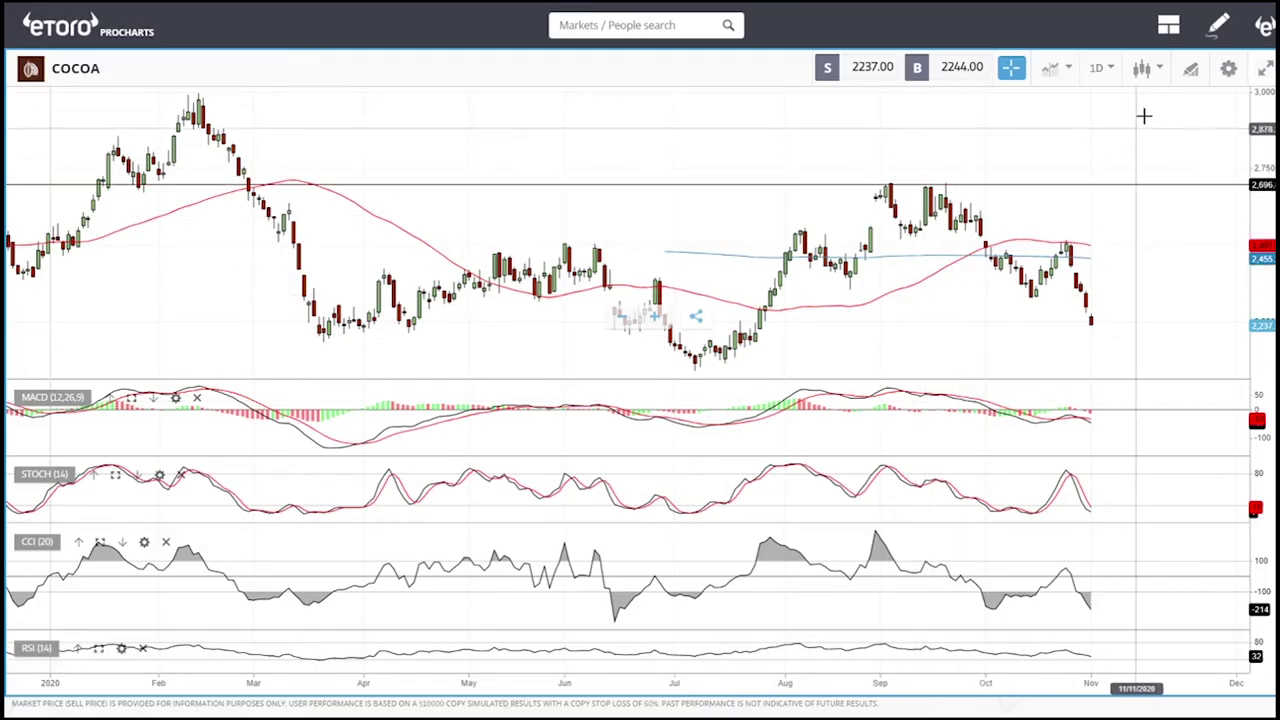
# Add another horizontal line on the cocoa chart at about 2,326
pyautogui.click(1192, 70)
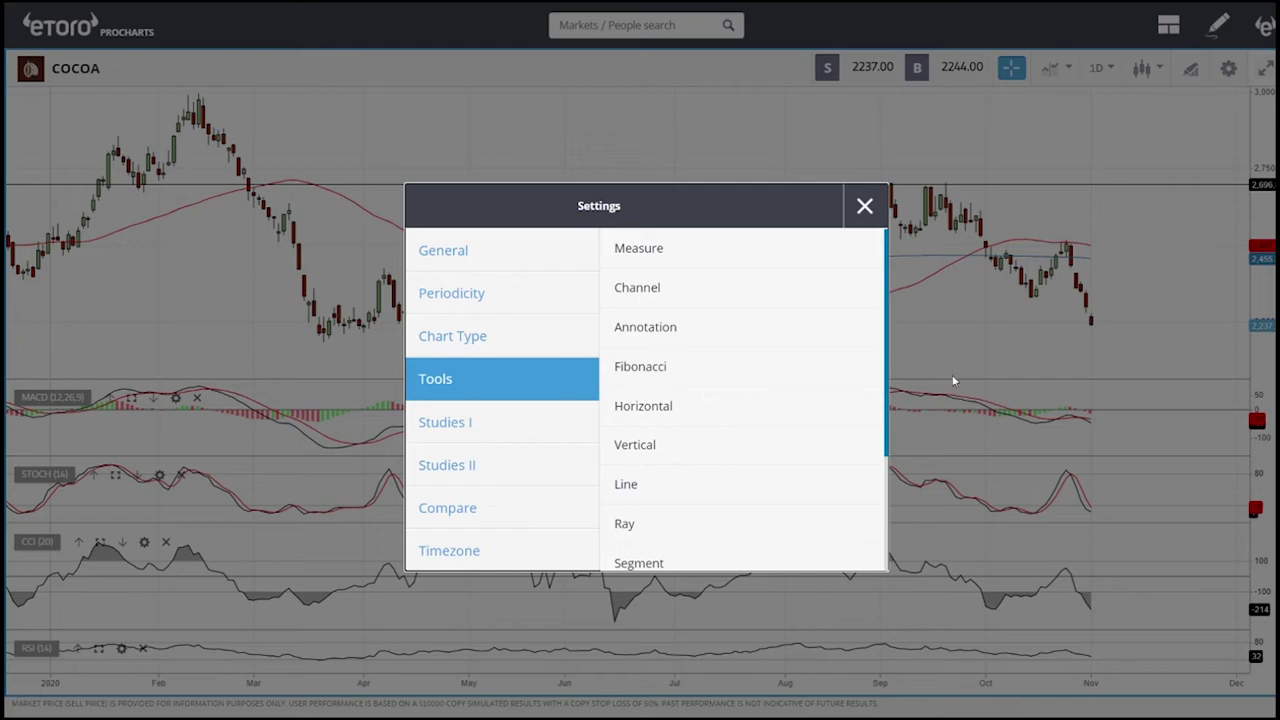
pyautogui.click(674, 442)
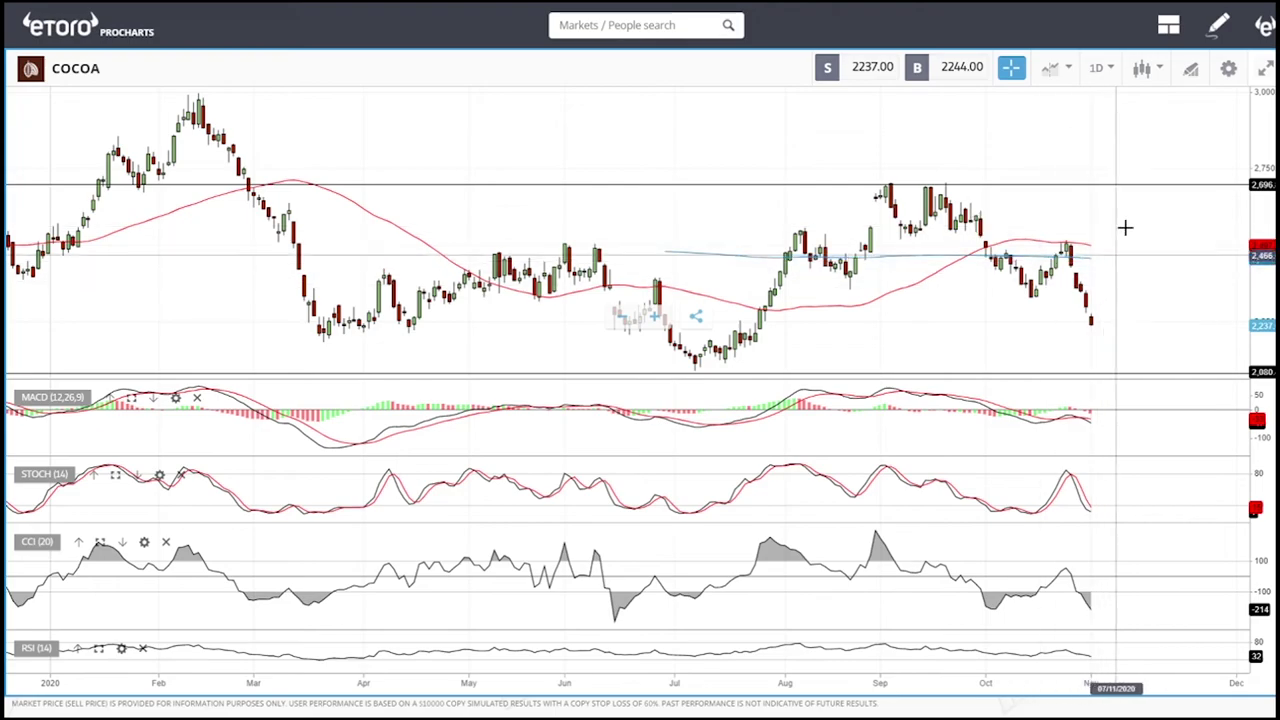
pyautogui.click(1191, 70)
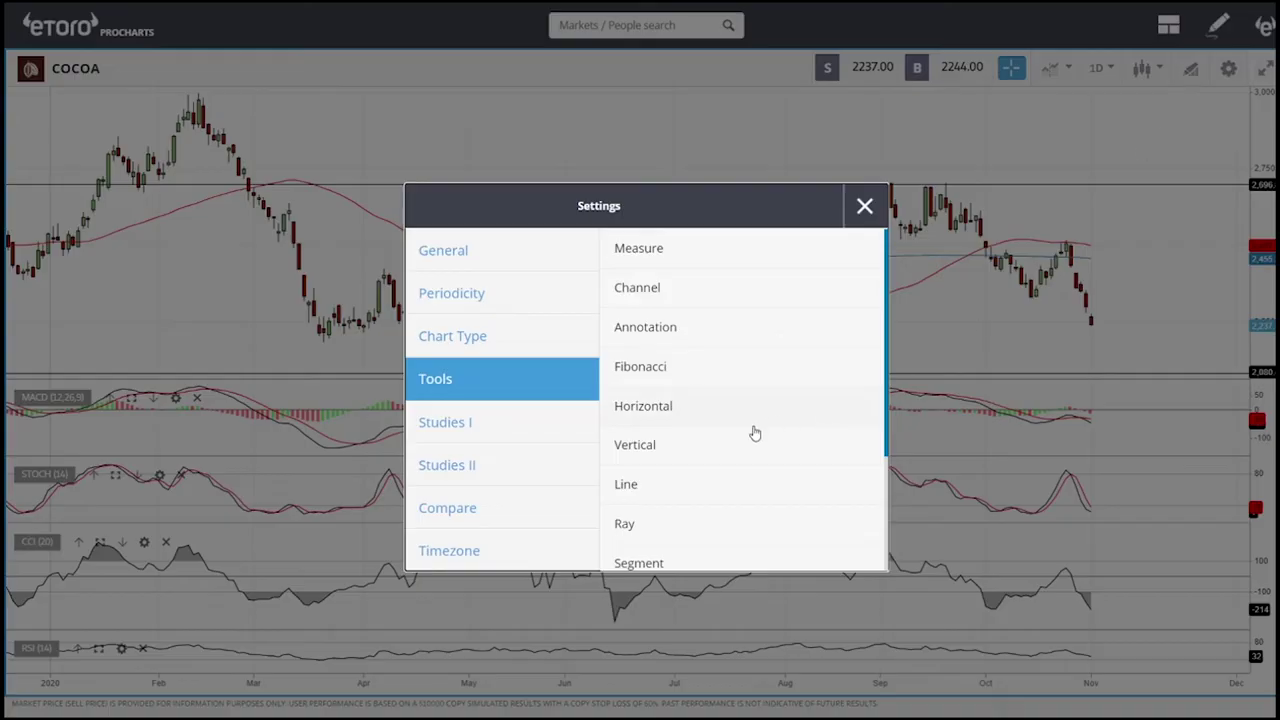
pyautogui.click(683, 412)
pyautogui.click(980, 297)
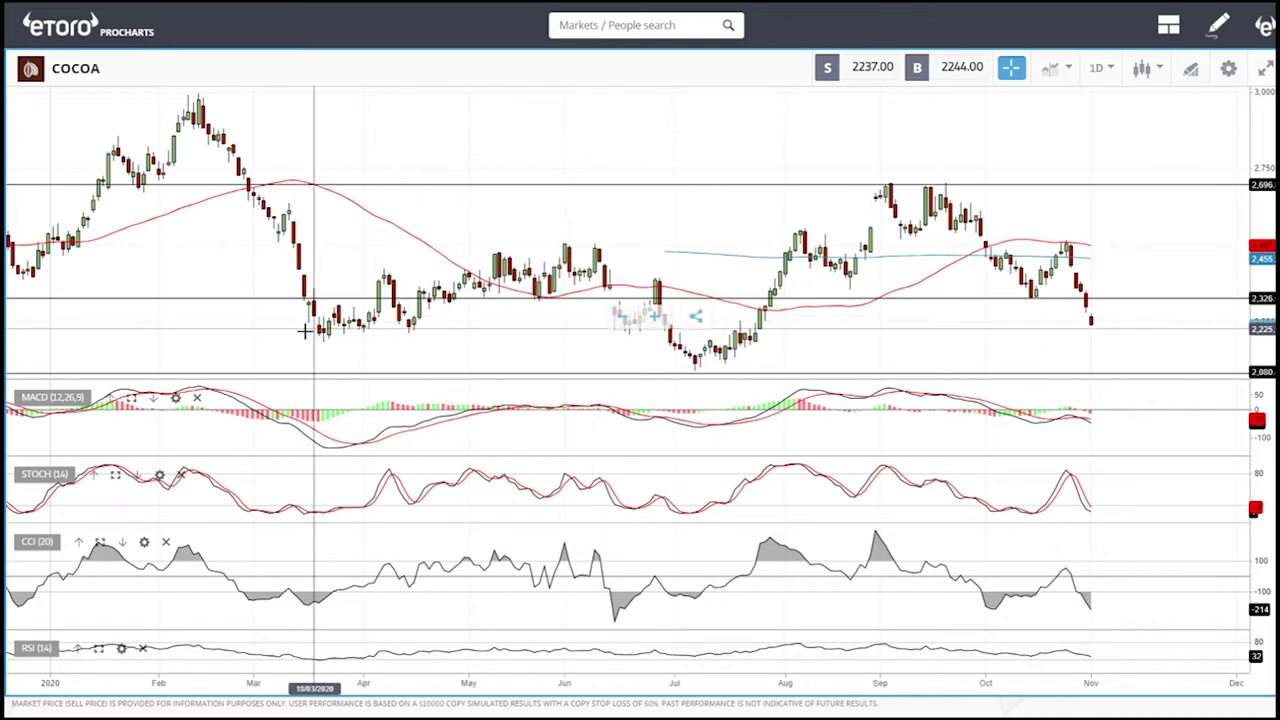
pyautogui.click(1191, 70)
pyautogui.click(681, 406)
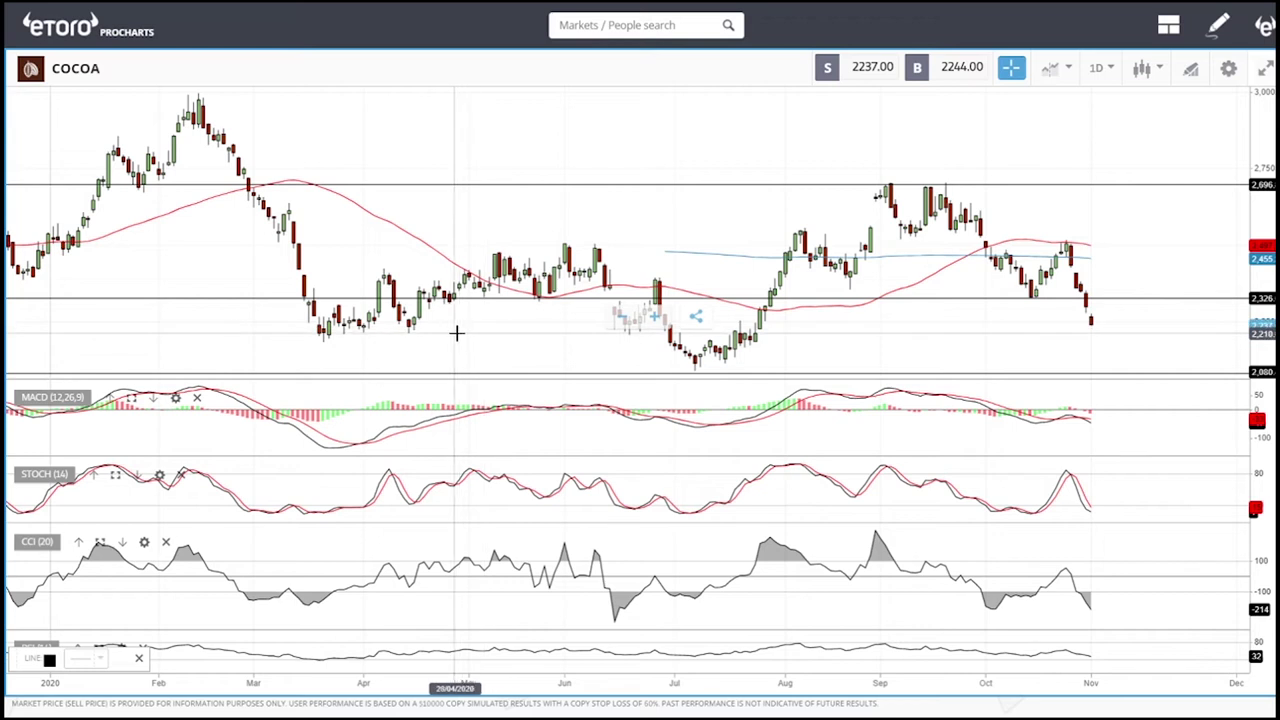
# Draw horizontal support lines at about 2,210 and 2,080 on the cocoa chart
pyautogui.click(988, 302)
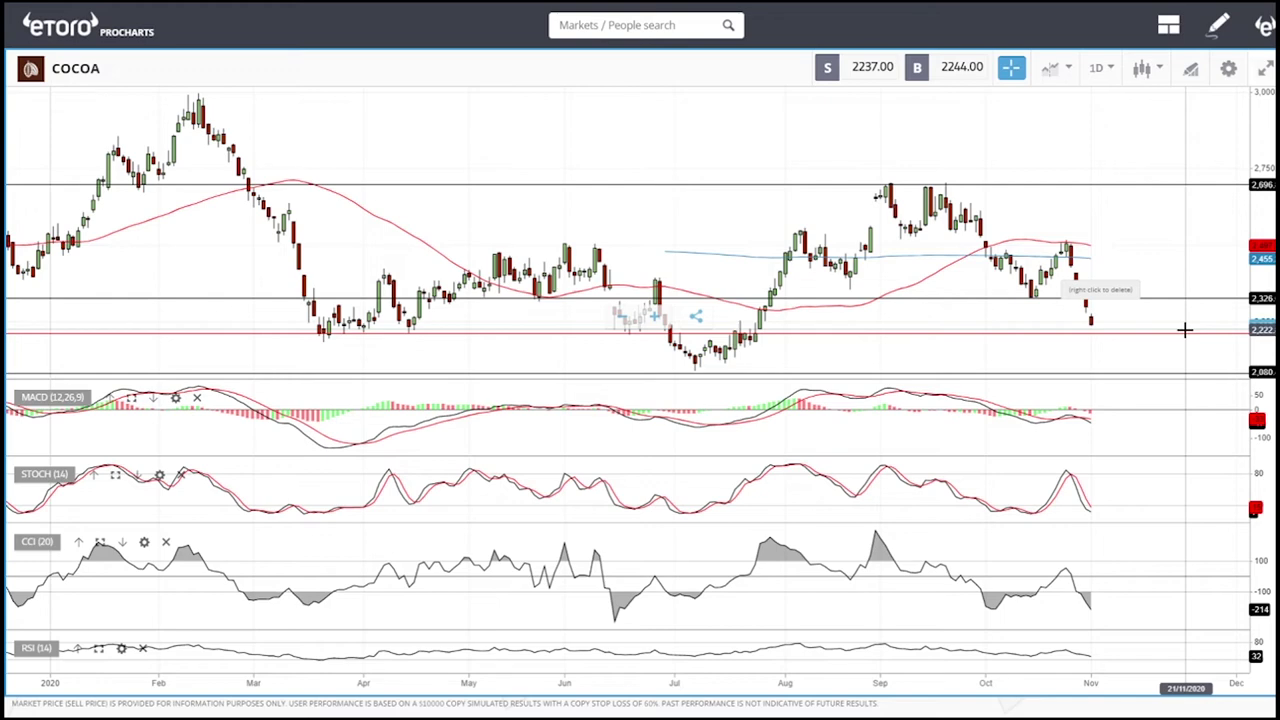
pyautogui.scroll(5, 1184, 330)
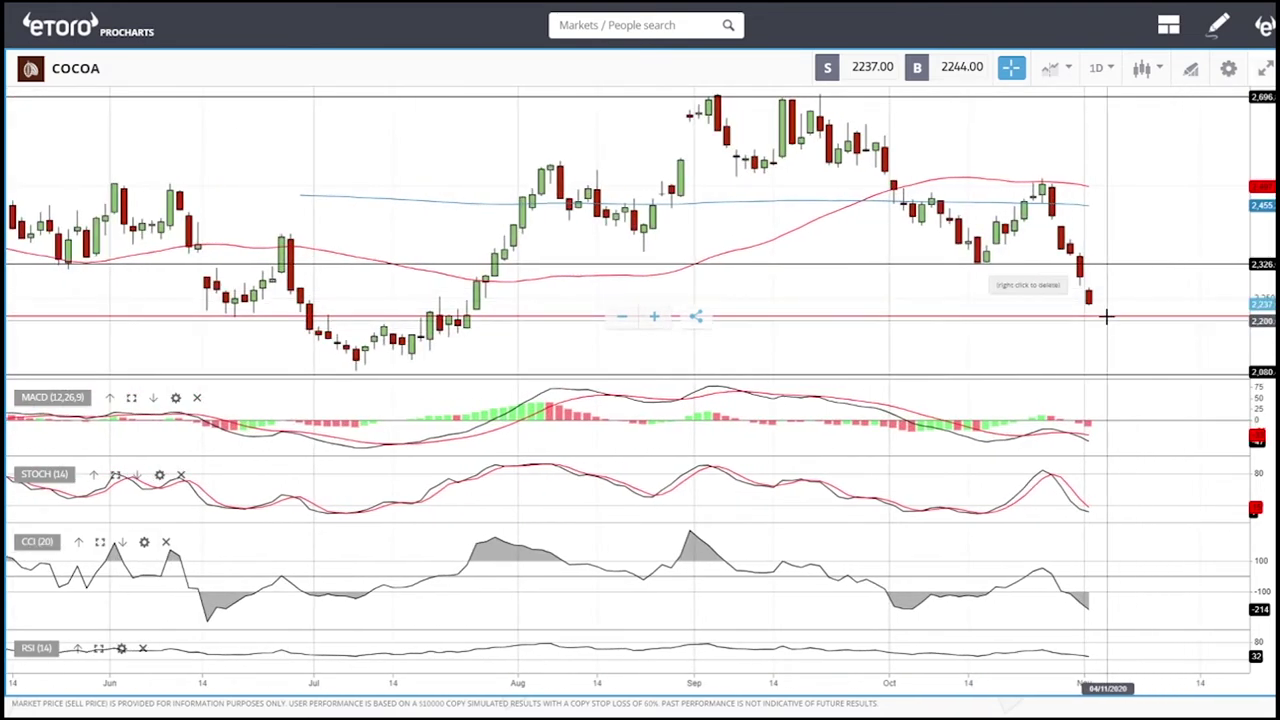
pyautogui.click(1097, 315)
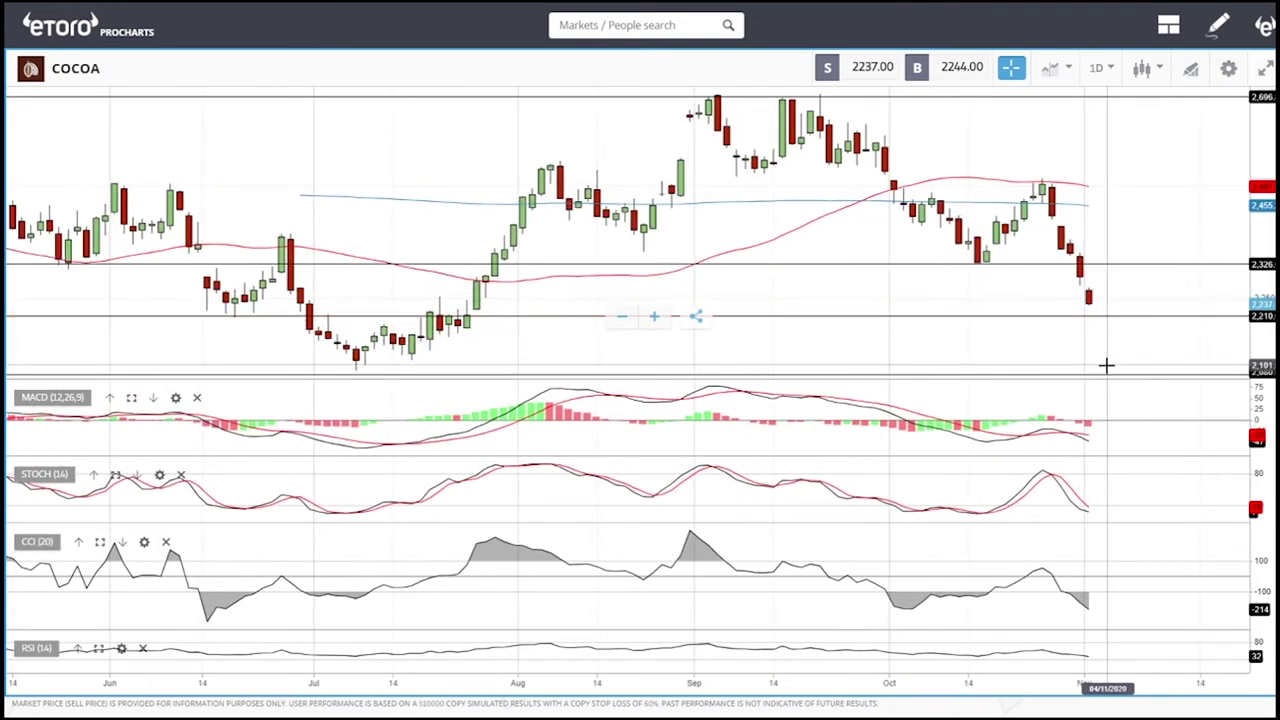
pyautogui.click(1108, 374)
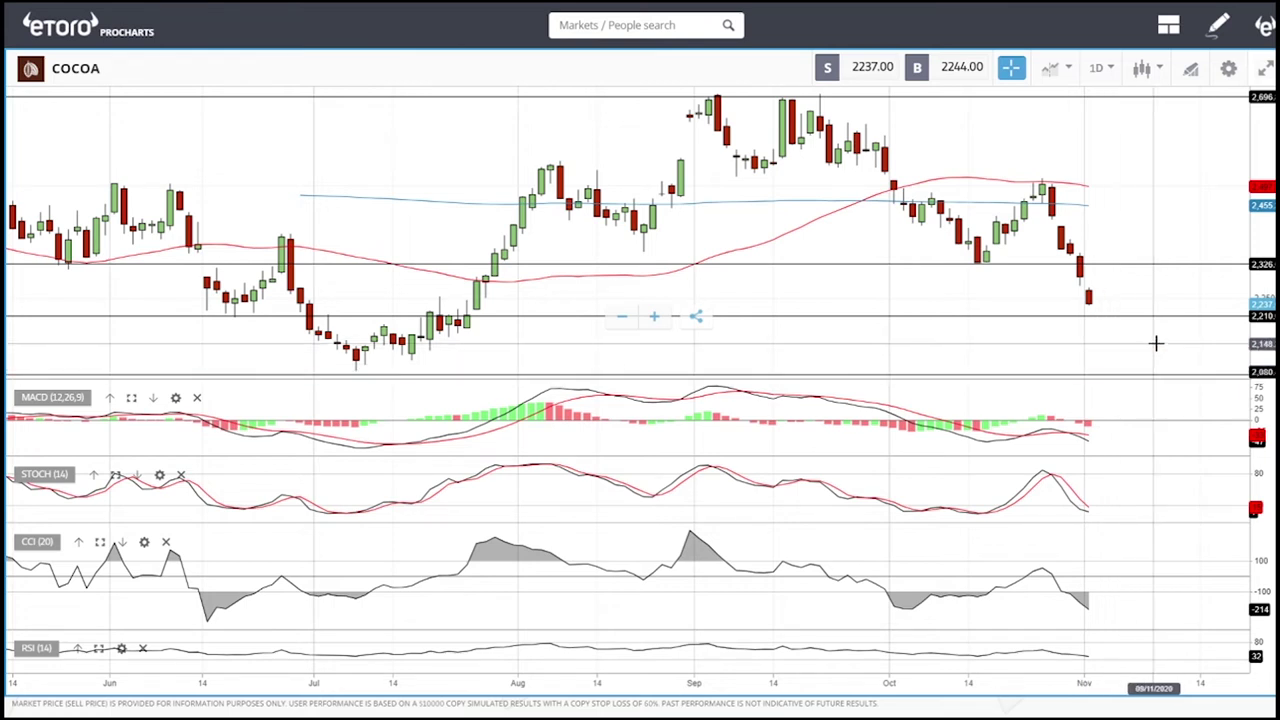
pyautogui.scroll(-5, 1157, 341)
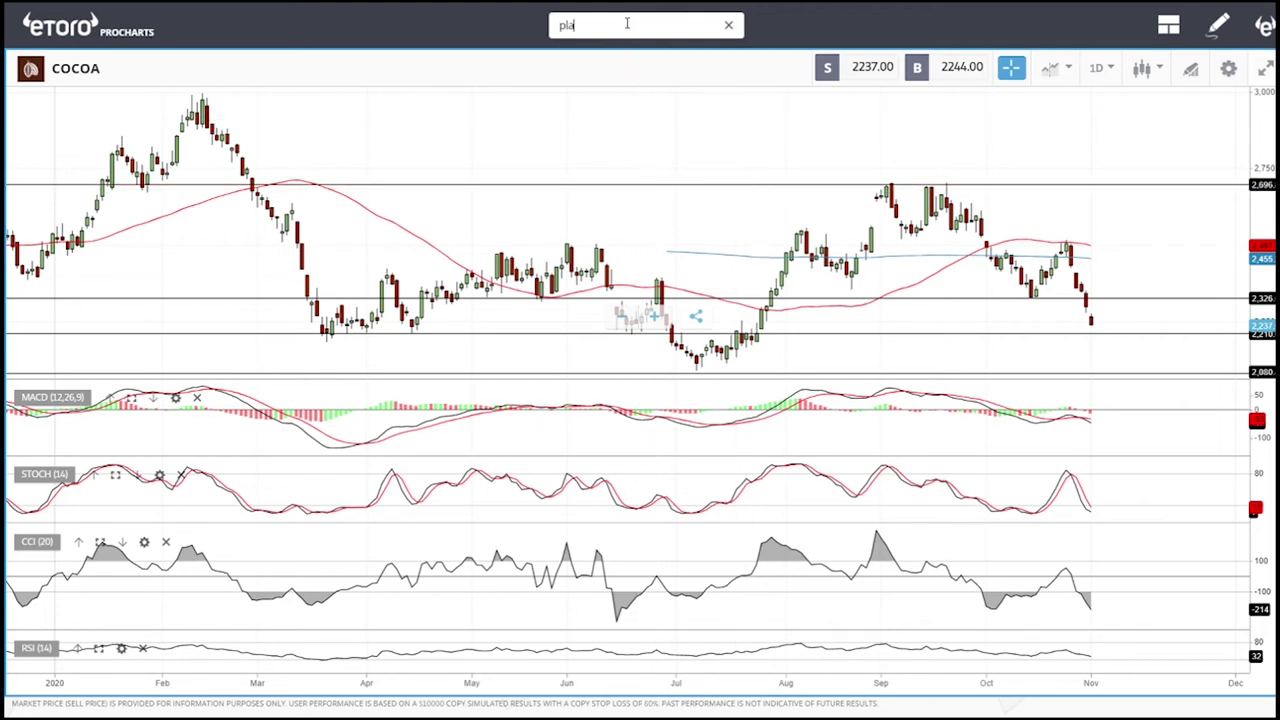
# Switch to the PLATINUM daily chart and arm the Rectangle drawing tool
pyautogui.click(600, 88)
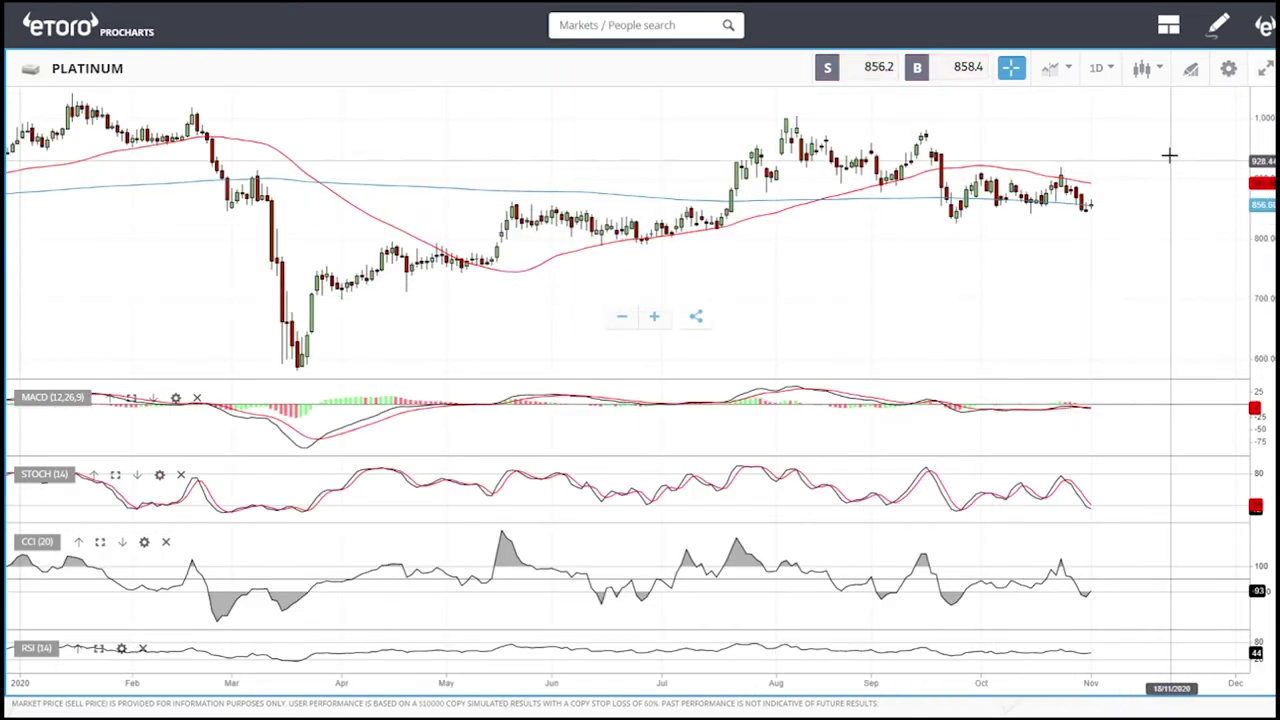
pyautogui.click(1190, 70)
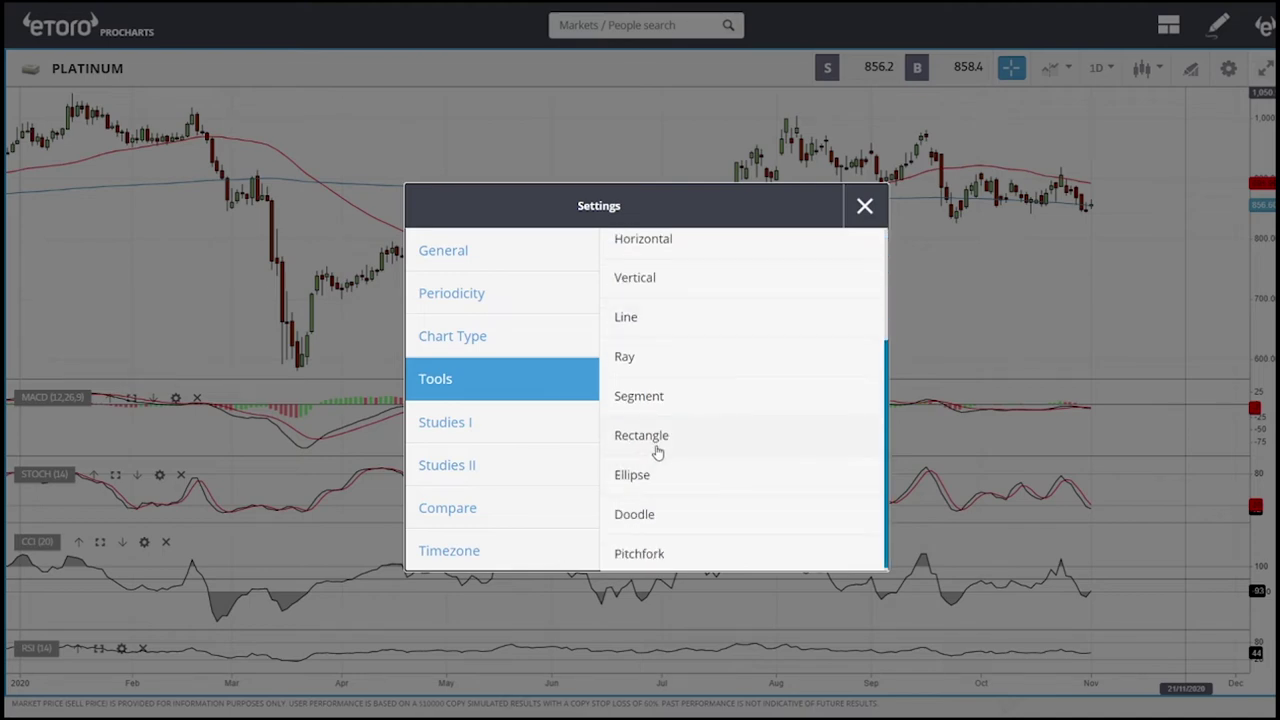
pyautogui.click(641, 435)
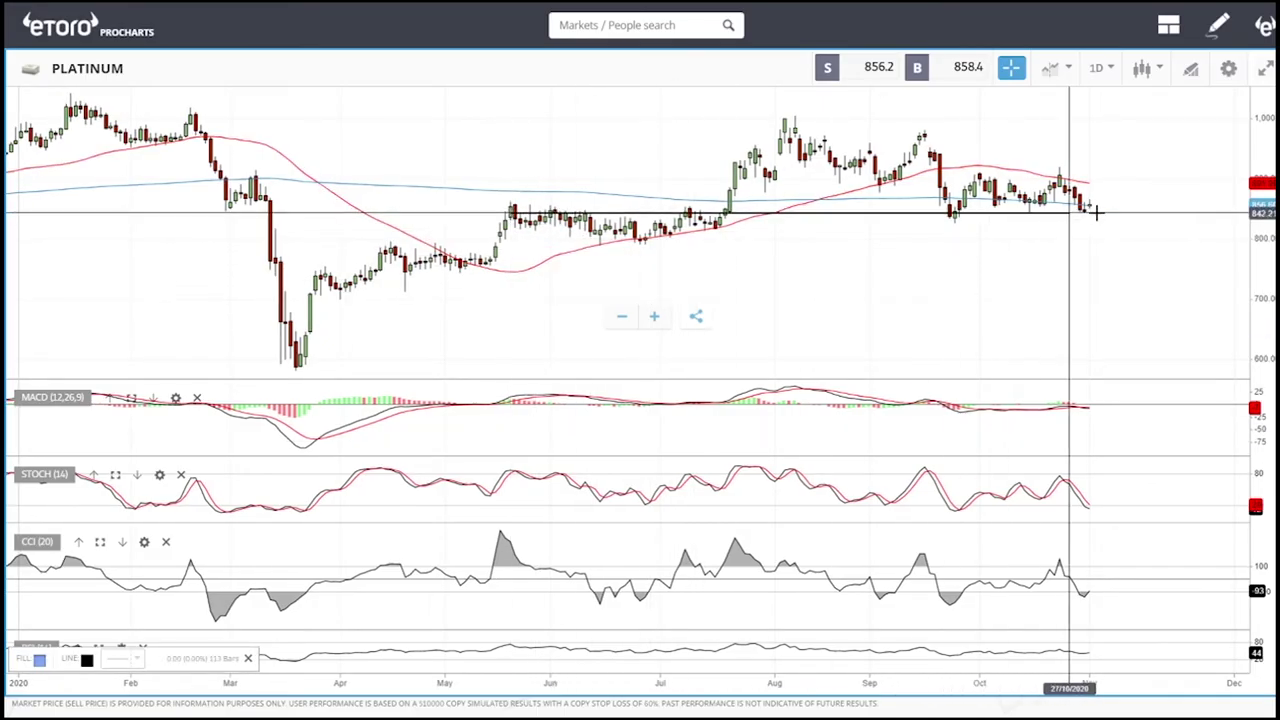
# Draw two platinum rectangle zones, roughly 805–845 and 735–775
pyautogui.click(1139, 237)
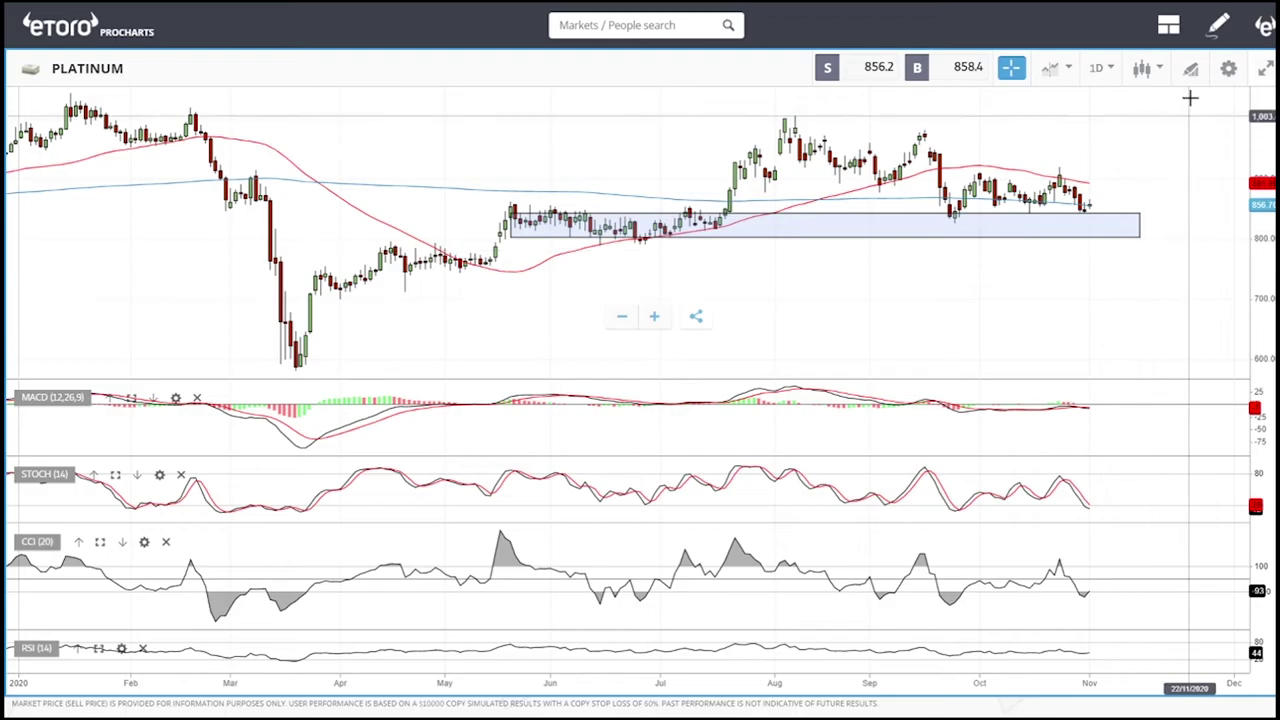
pyautogui.click(1190, 70)
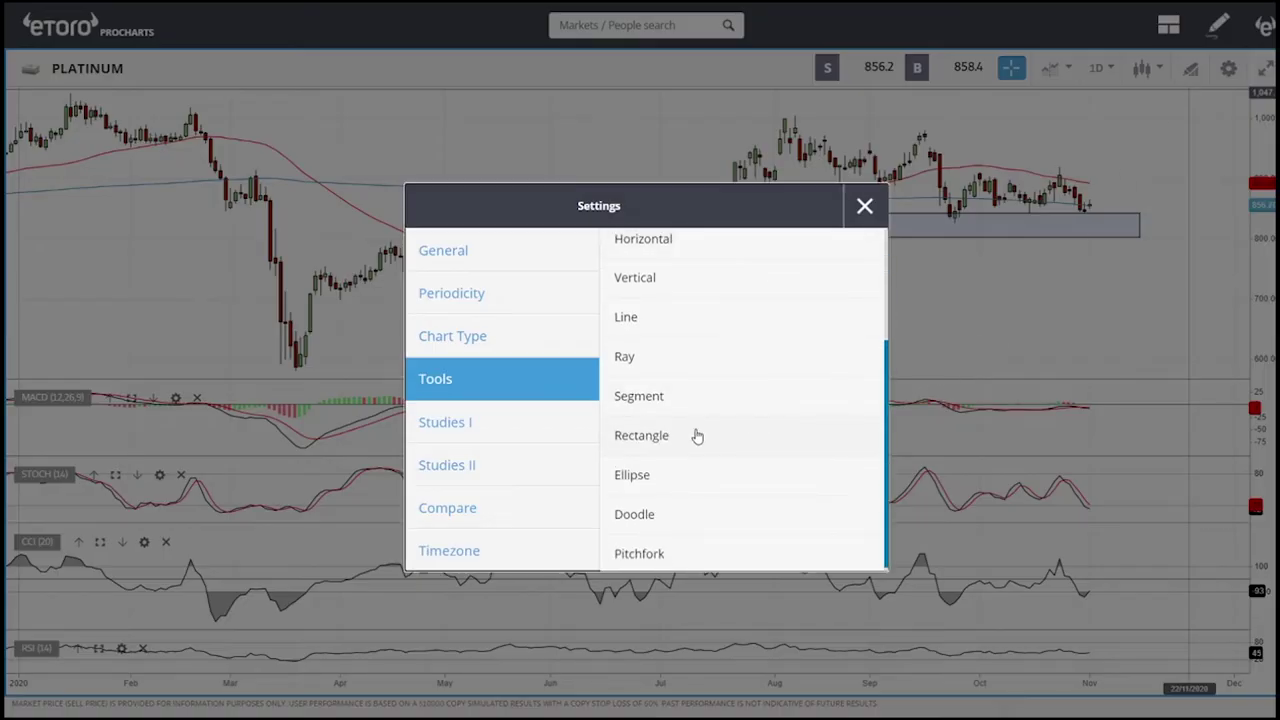
pyautogui.click(697, 436)
pyautogui.click(492, 250)
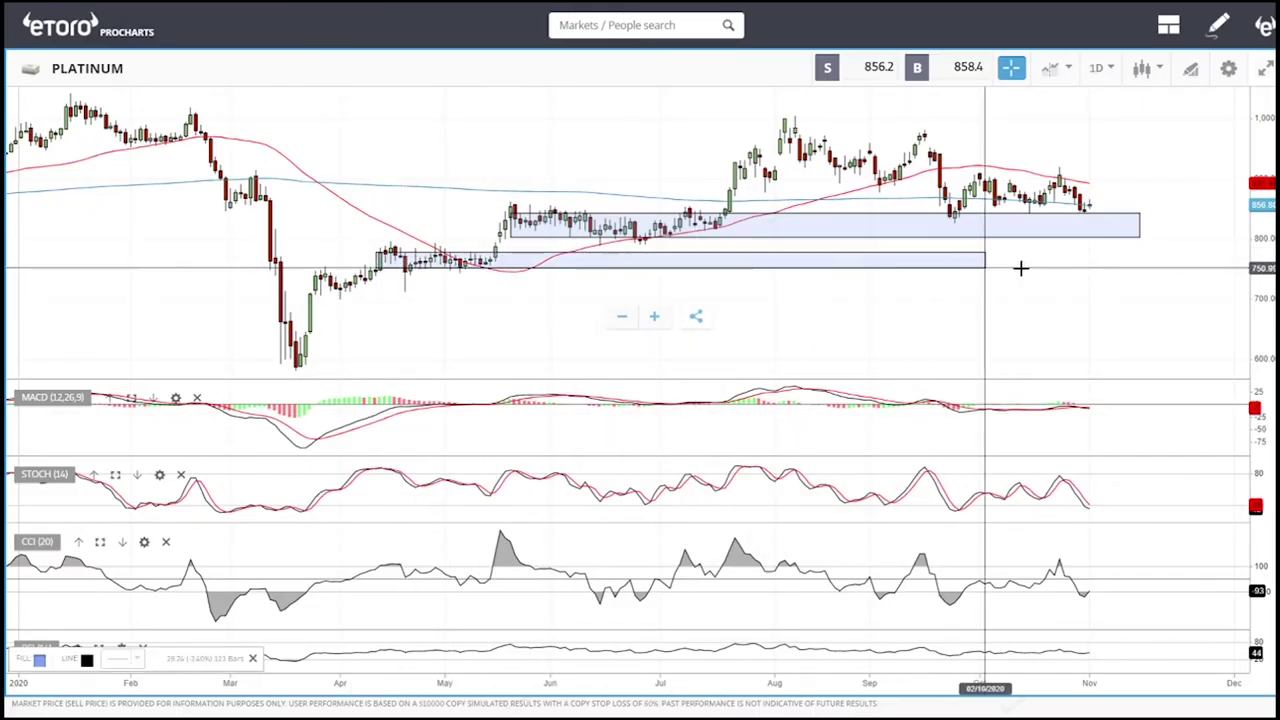
pyautogui.click(1159, 279)
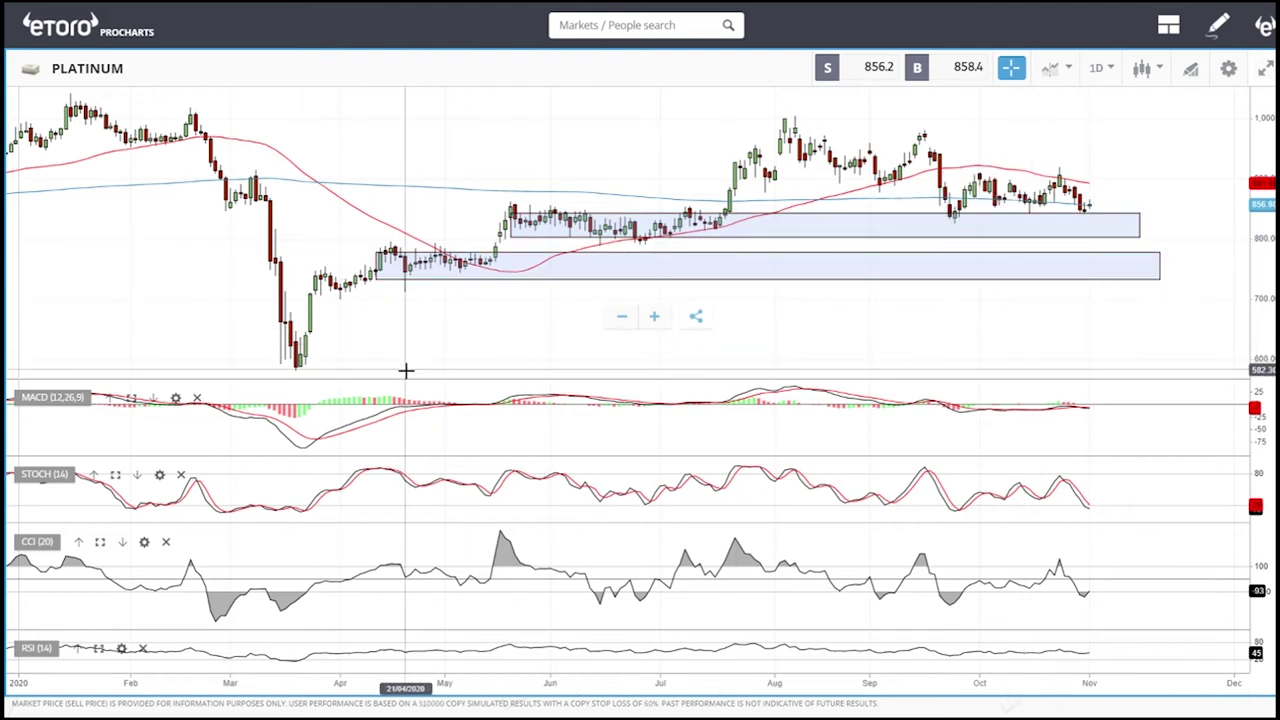
# Zoom the platinum chart in and back out to review the two zones
pyautogui.scroll(5, 1023, 256)
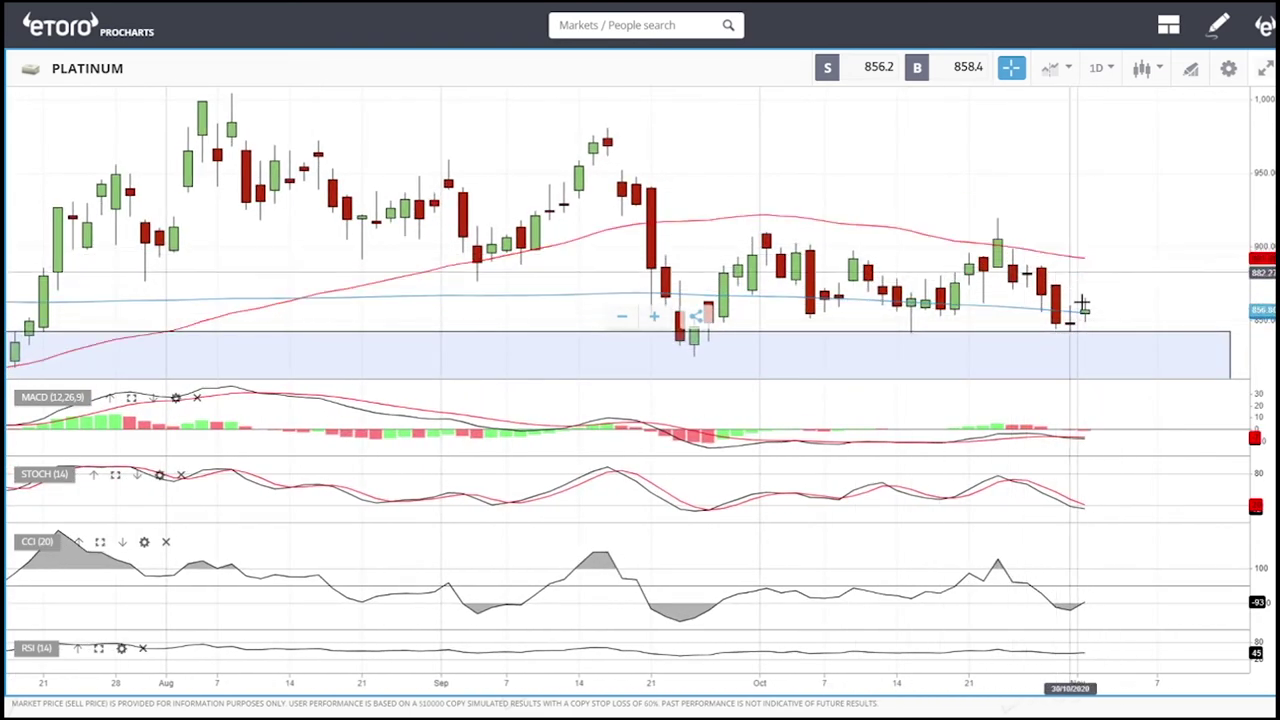
pyautogui.scroll(-4, 1127, 271)
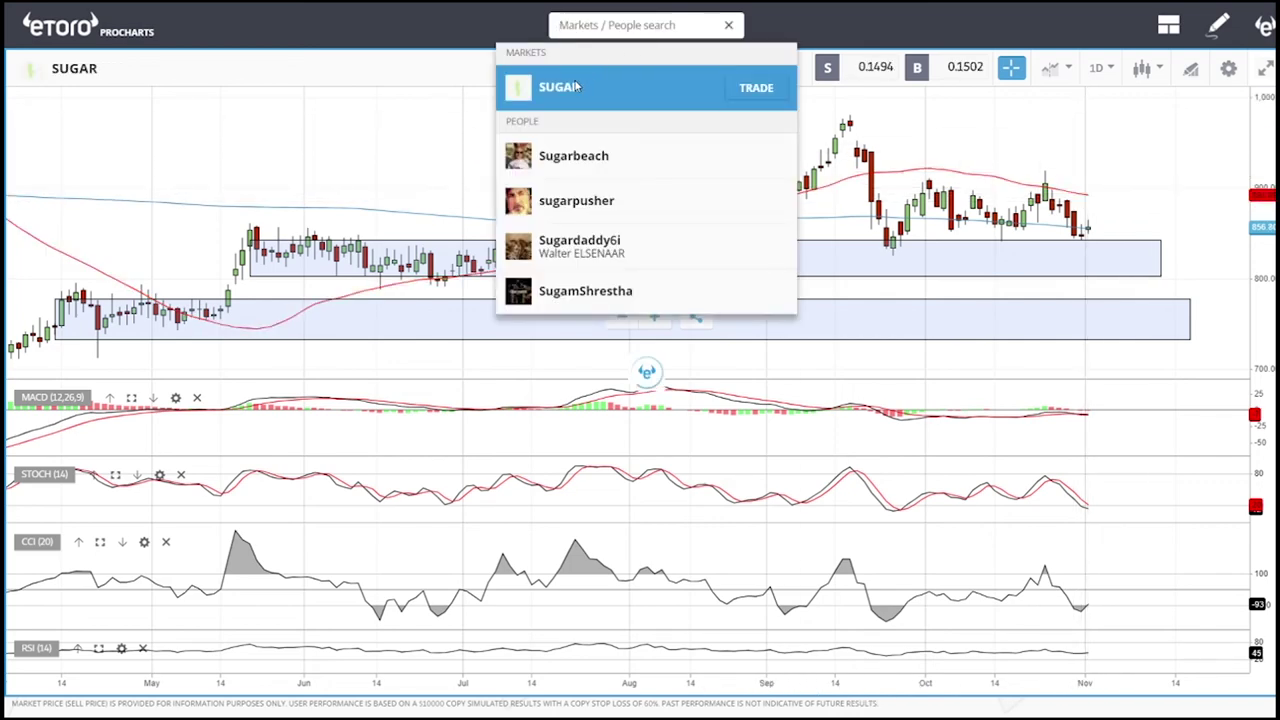
# Switch to the SUGAR daily chart and draw a horizontal resistance line near 0.149
pyautogui.click(577, 87)
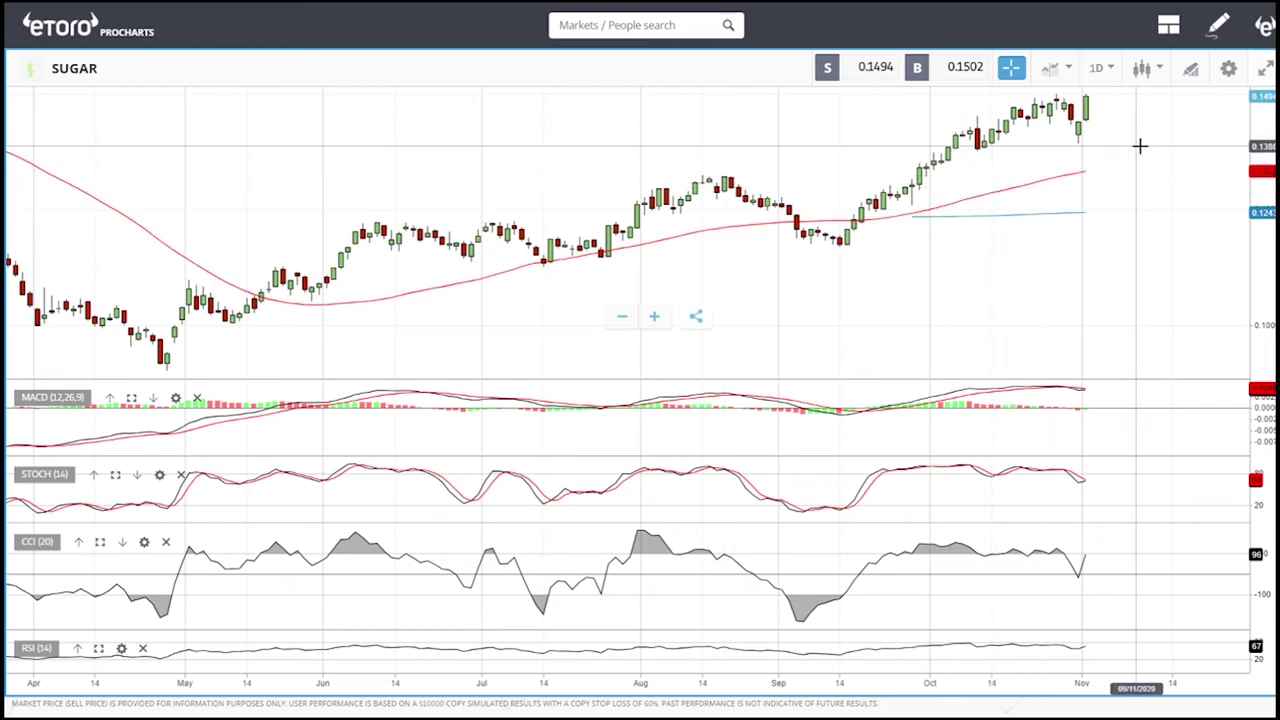
pyautogui.scroll(-3, 1155, 175)
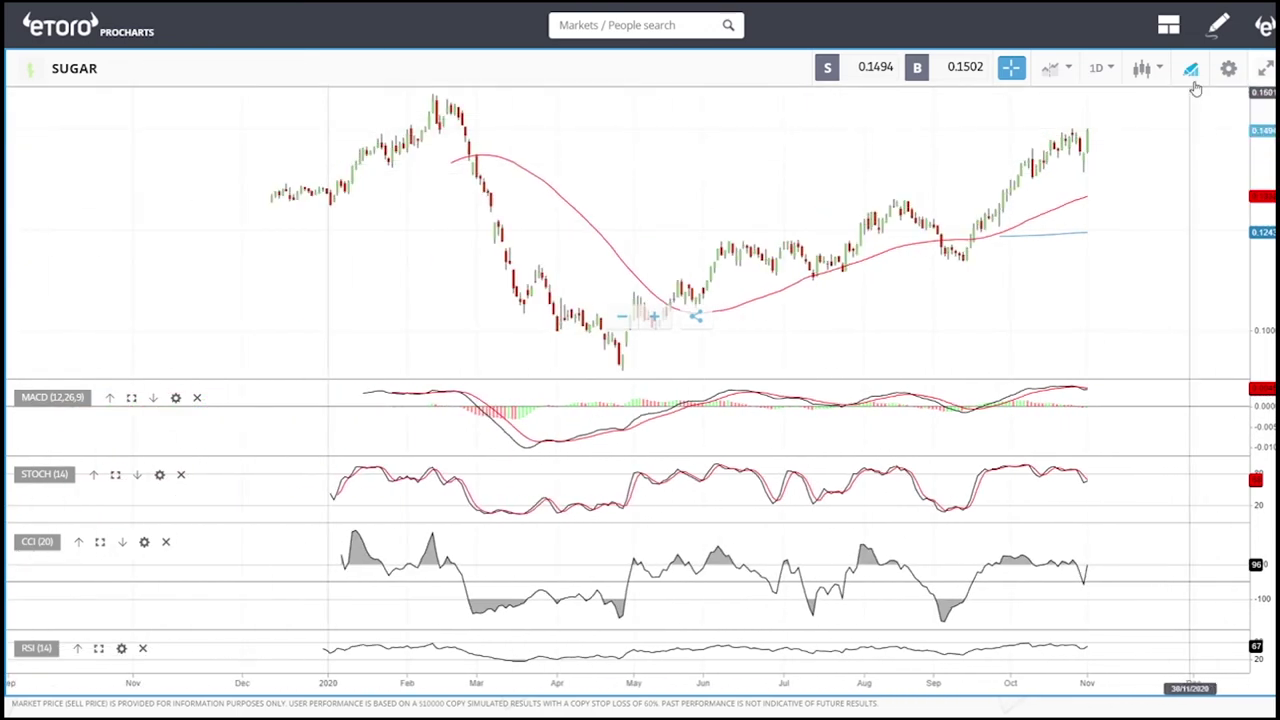
pyautogui.click(1191, 70)
pyautogui.click(683, 405)
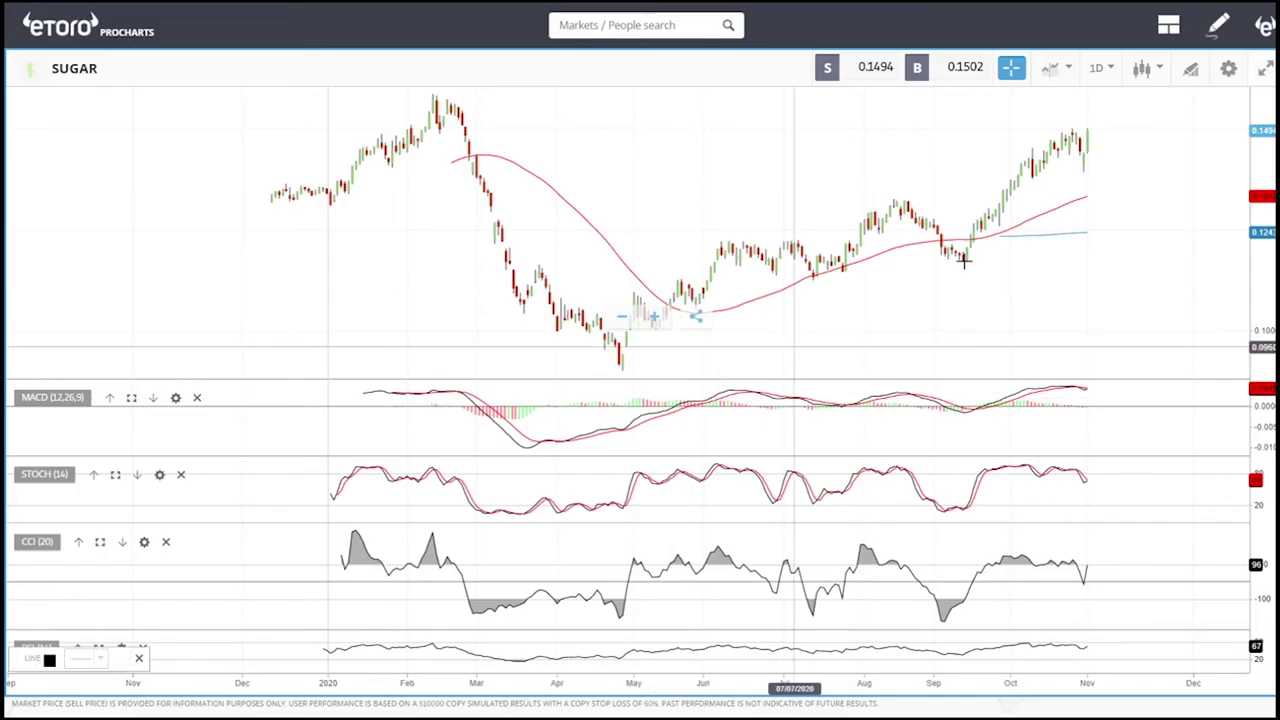
pyautogui.click(1117, 130)
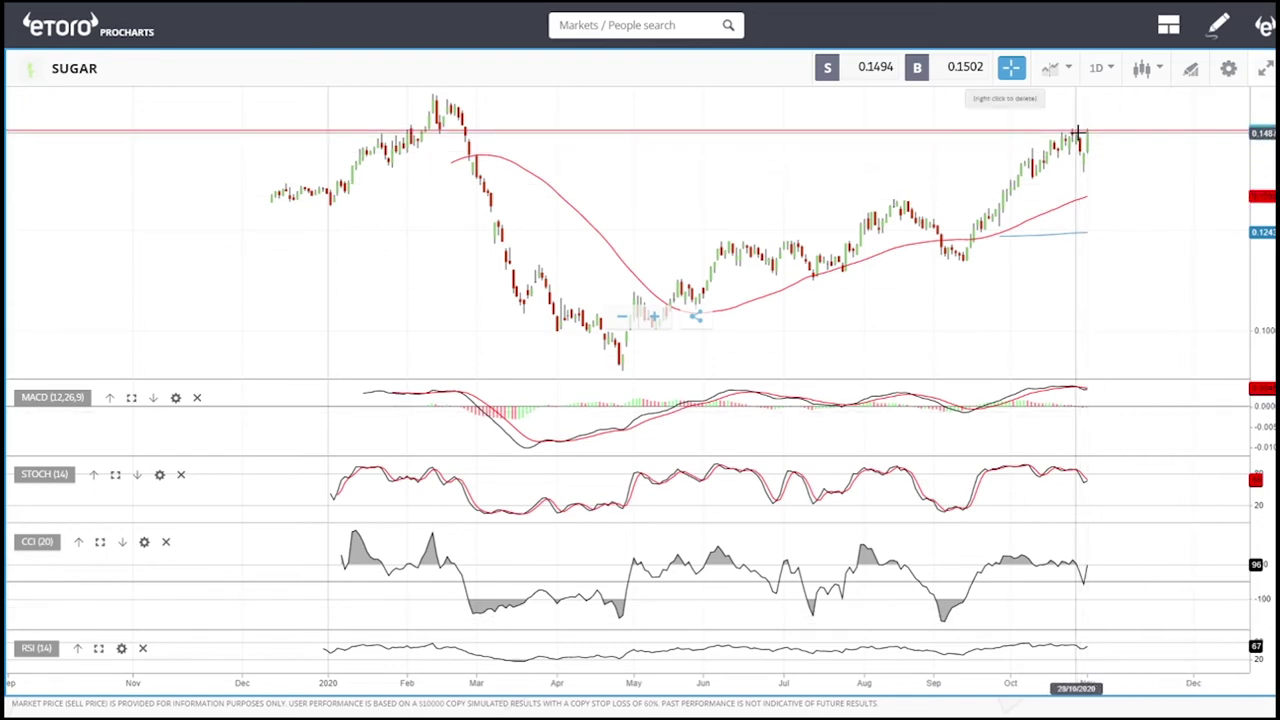
# Add a second horizontal support line on the sugar chart at 0.1392
pyautogui.scroll(5, 1097, 228)
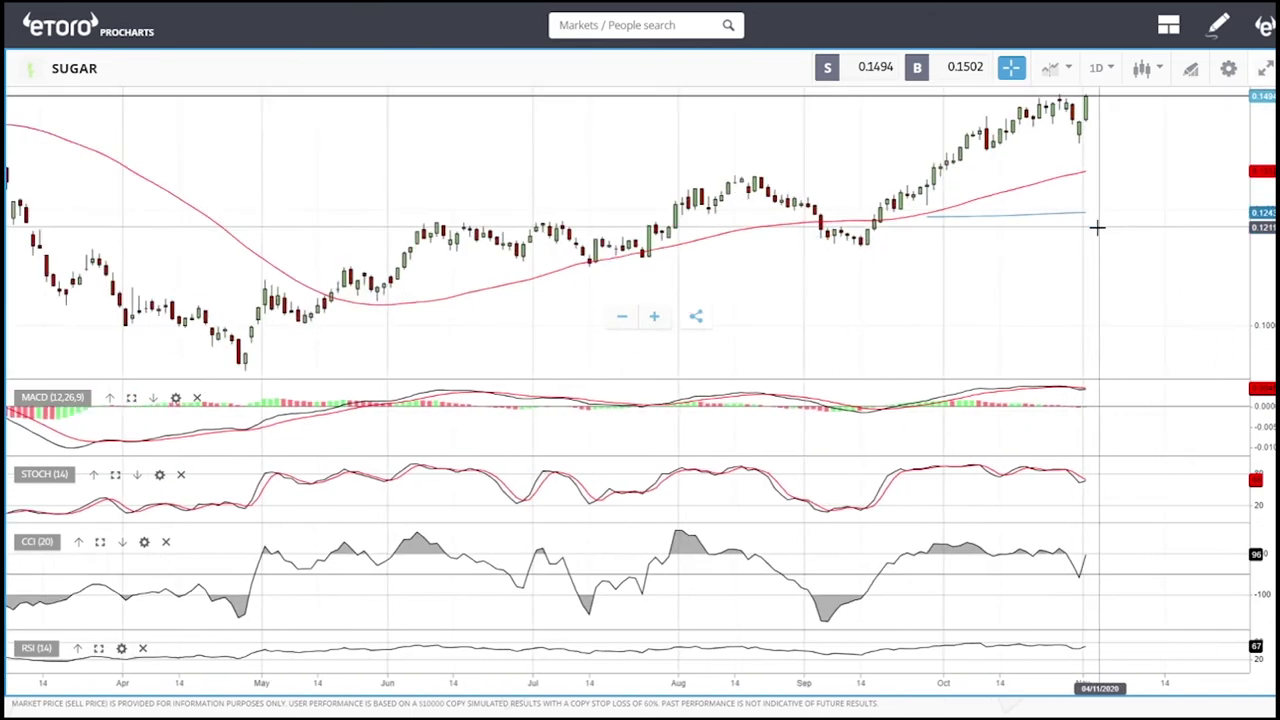
pyautogui.scroll(3, 1157, 97)
pyautogui.click(1192, 70)
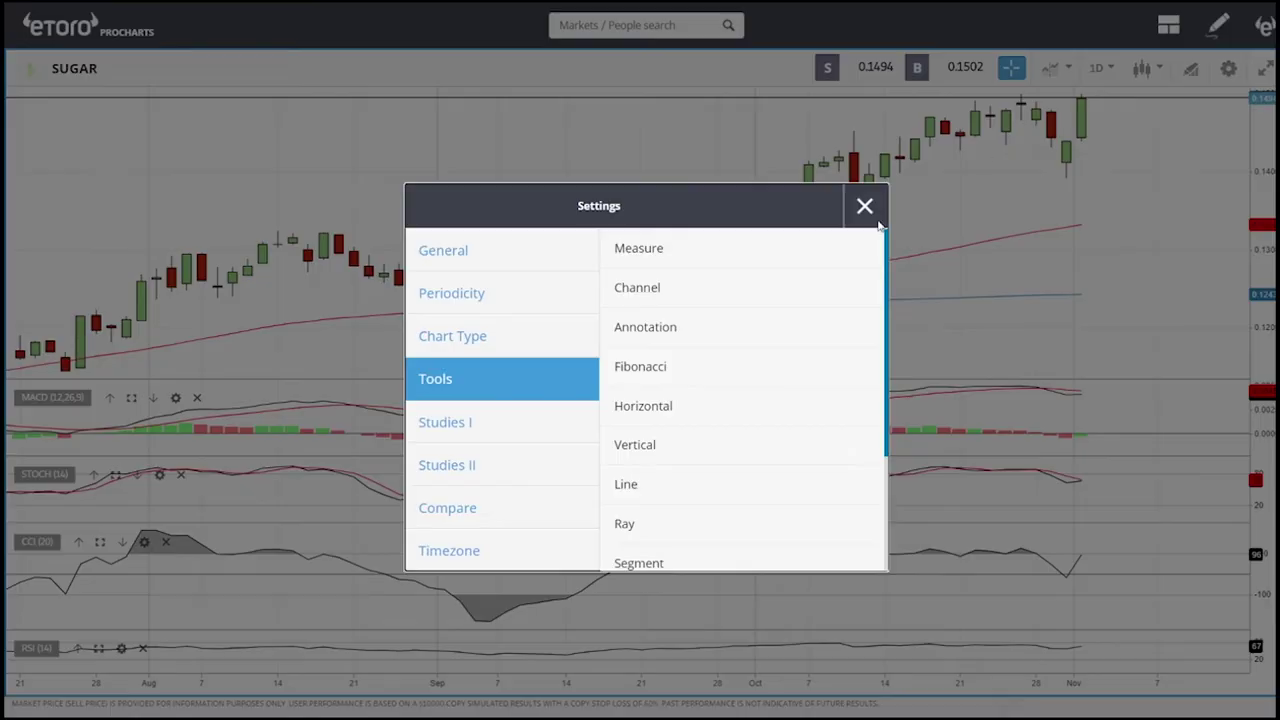
pyautogui.click(690, 402)
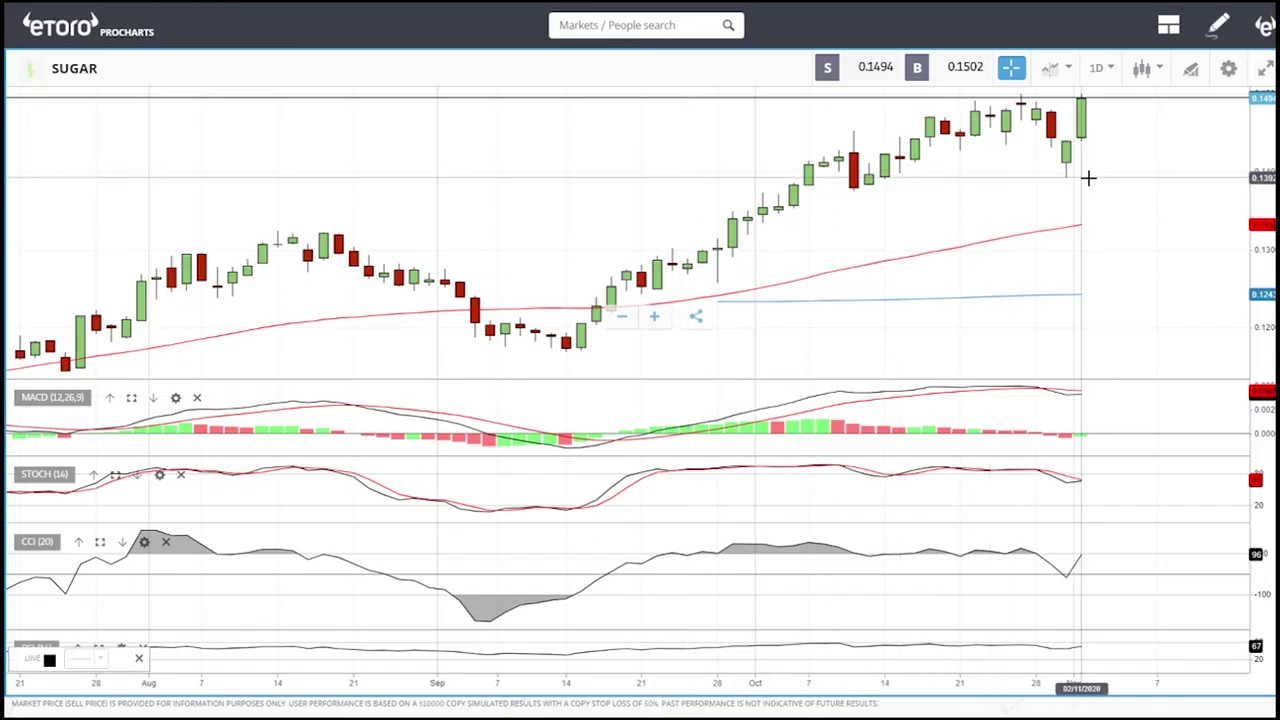
pyautogui.click(1050, 177)
pyautogui.moveTo(1065, 170); pyautogui.dragTo(914, 177)
pyautogui.moveTo(1075, 177)
pyautogui.mouseDown()
pyautogui.moveTo(1066, 157)
pyautogui.moveTo(835, 181)
pyautogui.moveTo(1014, 209)
pyautogui.moveTo(1080, 171)
pyautogui.moveTo(1070, 178)
pyautogui.mouseUp()
pyautogui.click(1080, 220)
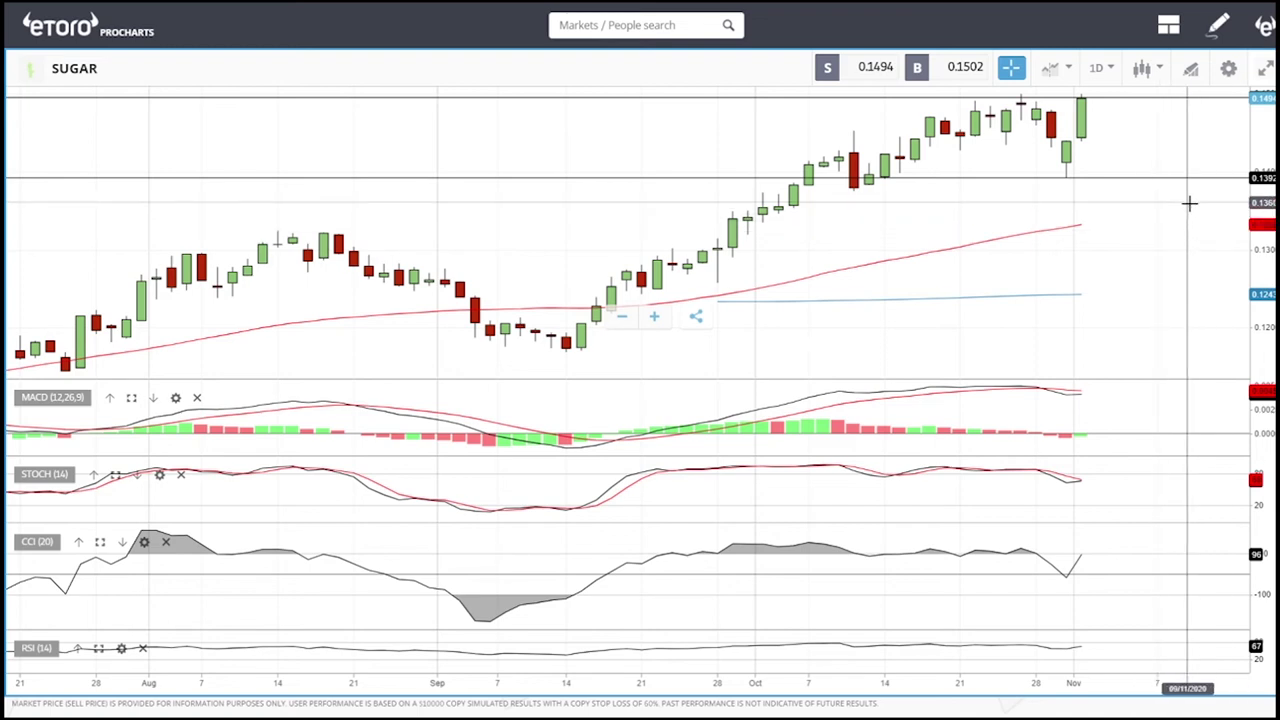
pyautogui.scroll(-3, 1189, 203)
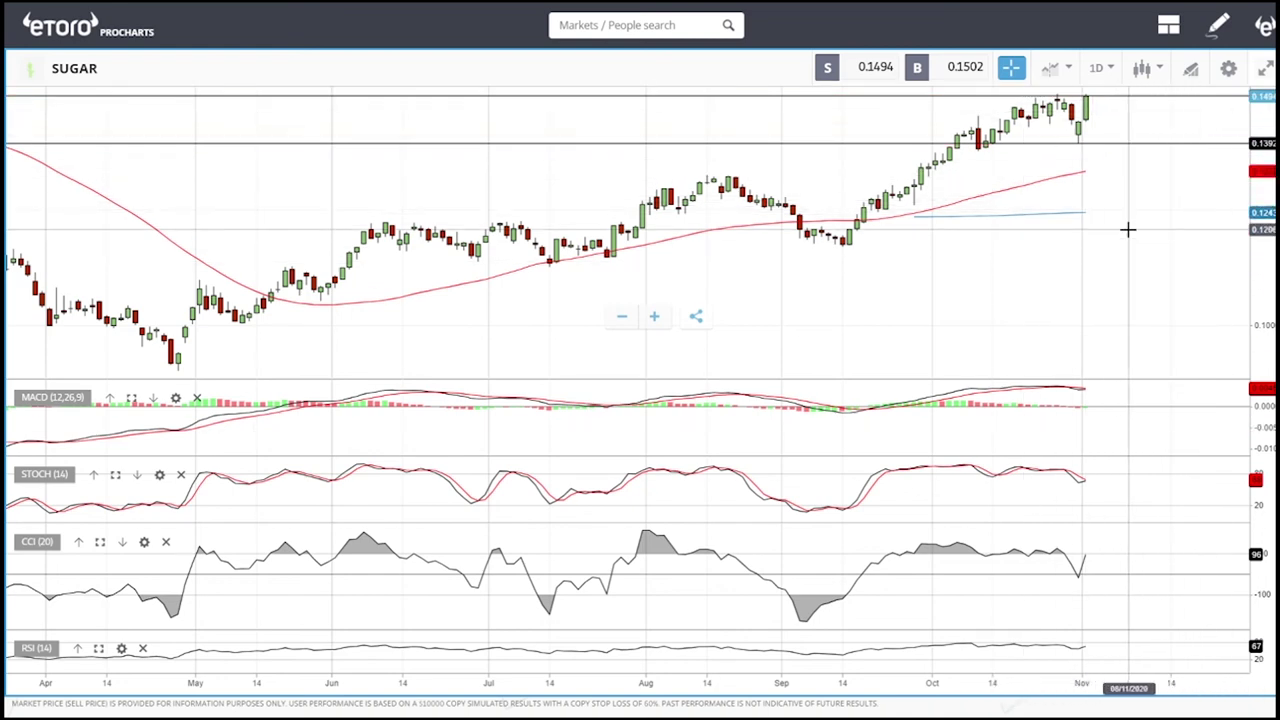
pyautogui.scroll(-3, 1127, 229)
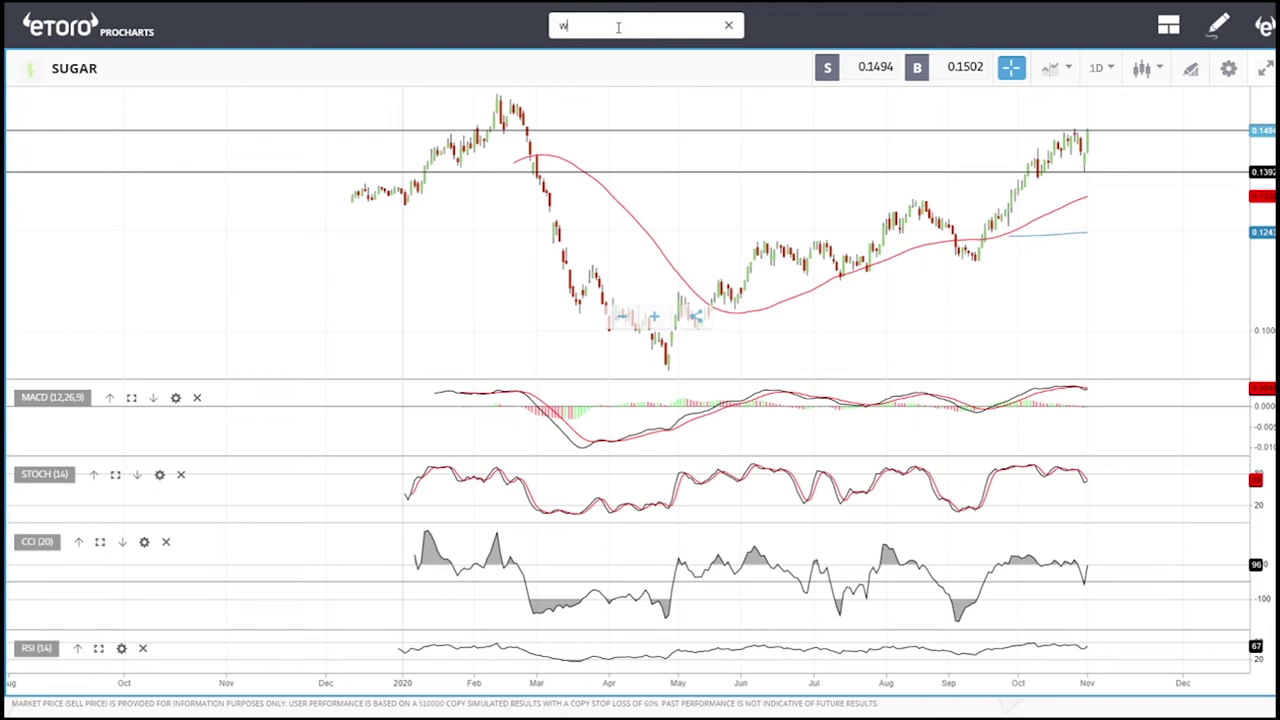
# Load the WHEAT daily chart, zoom in, and arm the Horizontal line tool
pyautogui.click(566, 90)
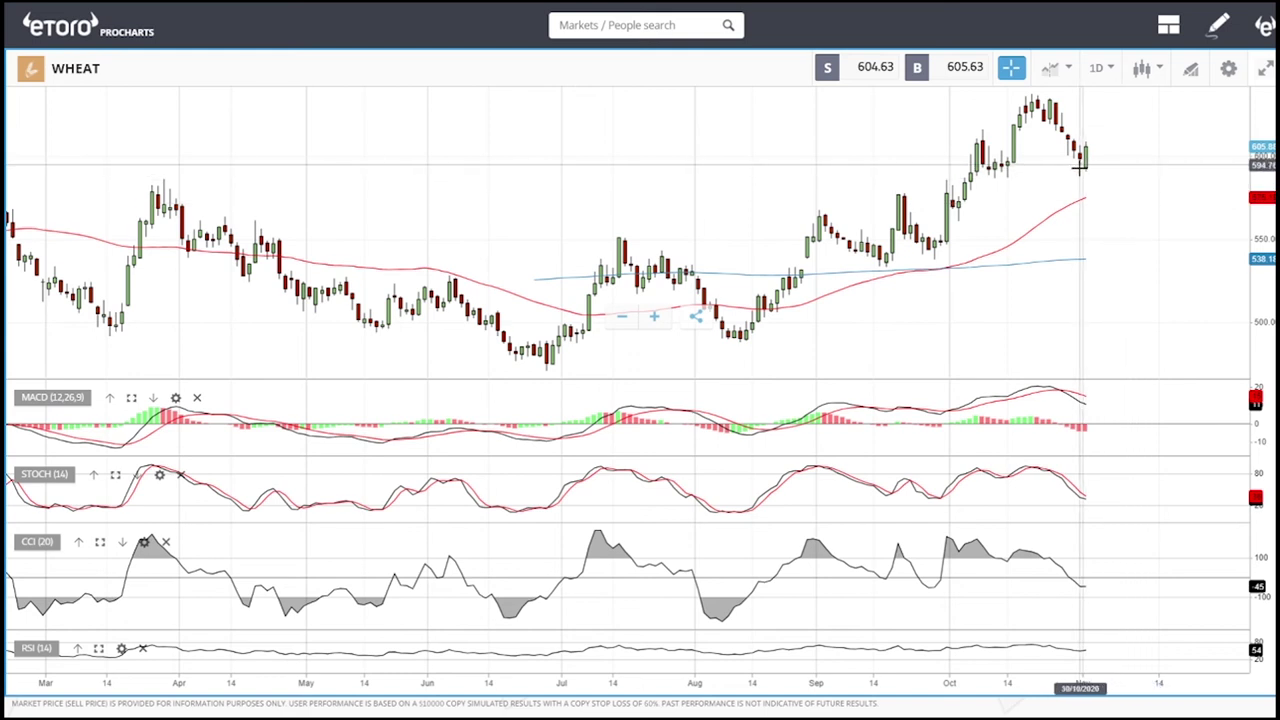
pyautogui.scroll(3, 1137, 180)
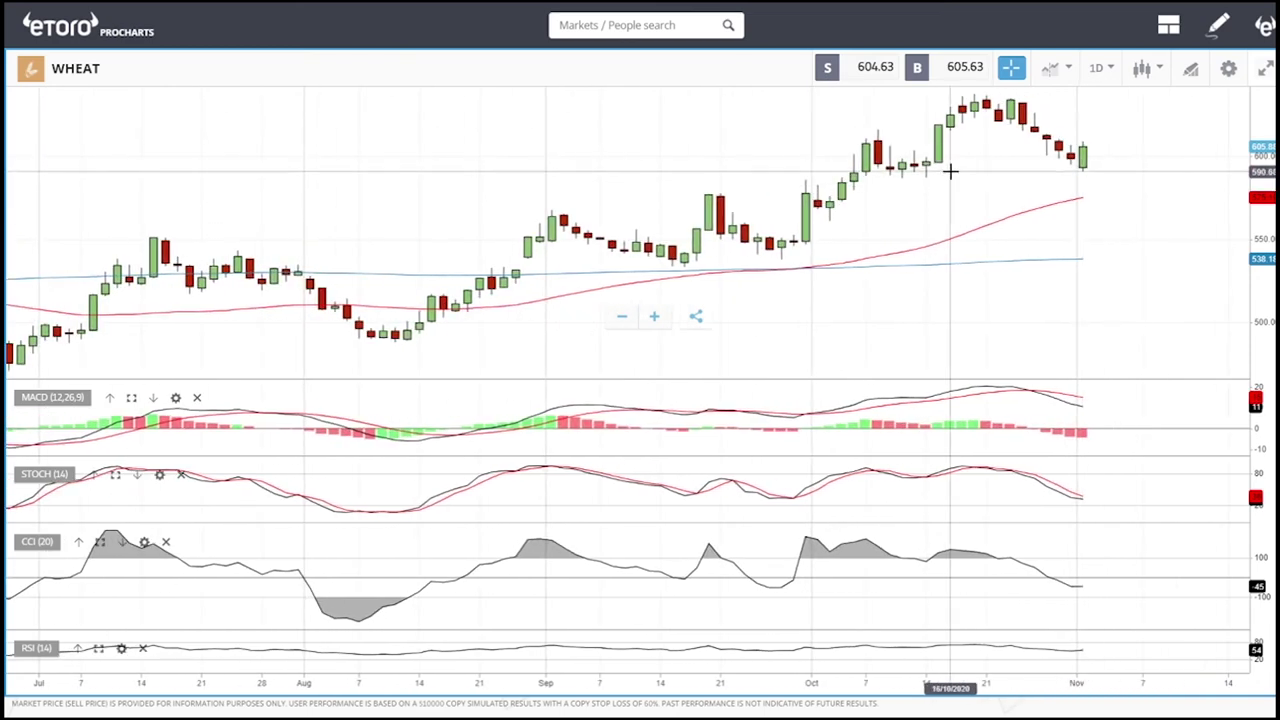
pyautogui.click(1190, 68)
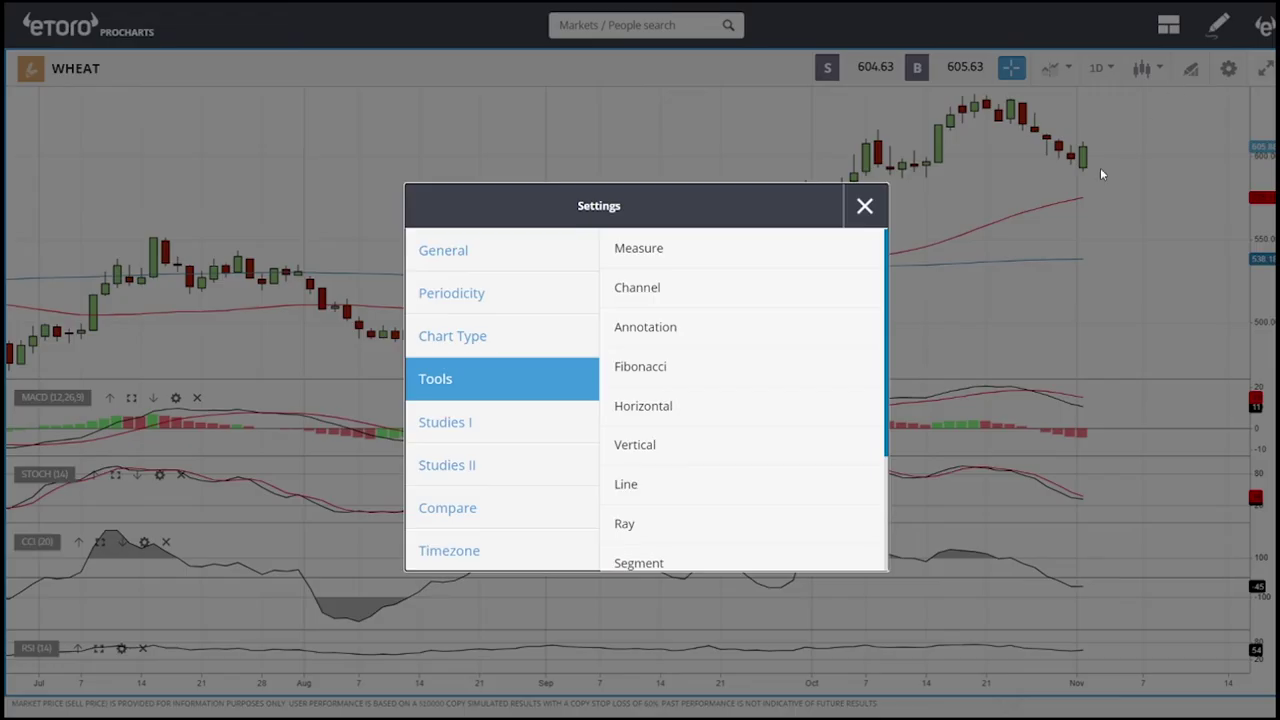
pyautogui.click(650, 410)
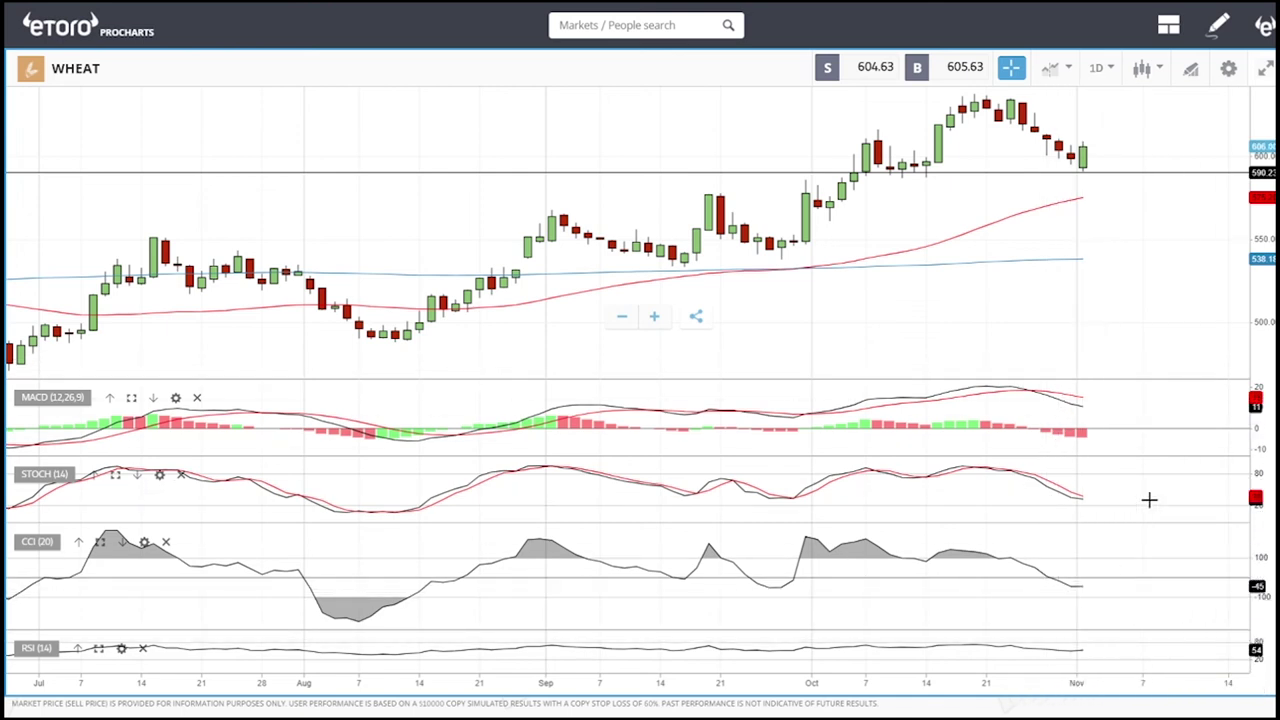
# Place a horizontal support line at 590.23 just below the latest Wheat candles
pyautogui.scroll(-4, 1126, 202)
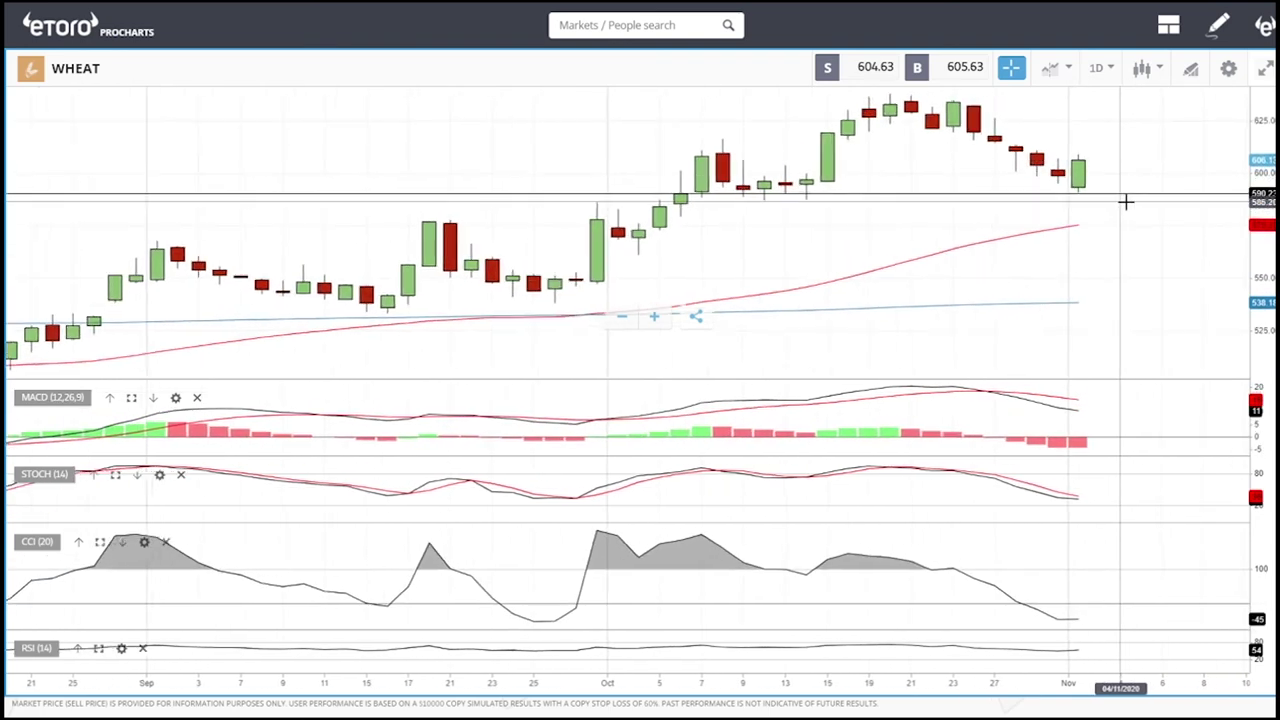
pyautogui.click(1094, 160)
pyautogui.moveTo(1094, 160)
pyautogui.mouseDown()
pyautogui.moveTo(1086, 152)
pyautogui.moveTo(1104, 160)
pyautogui.mouseUp()
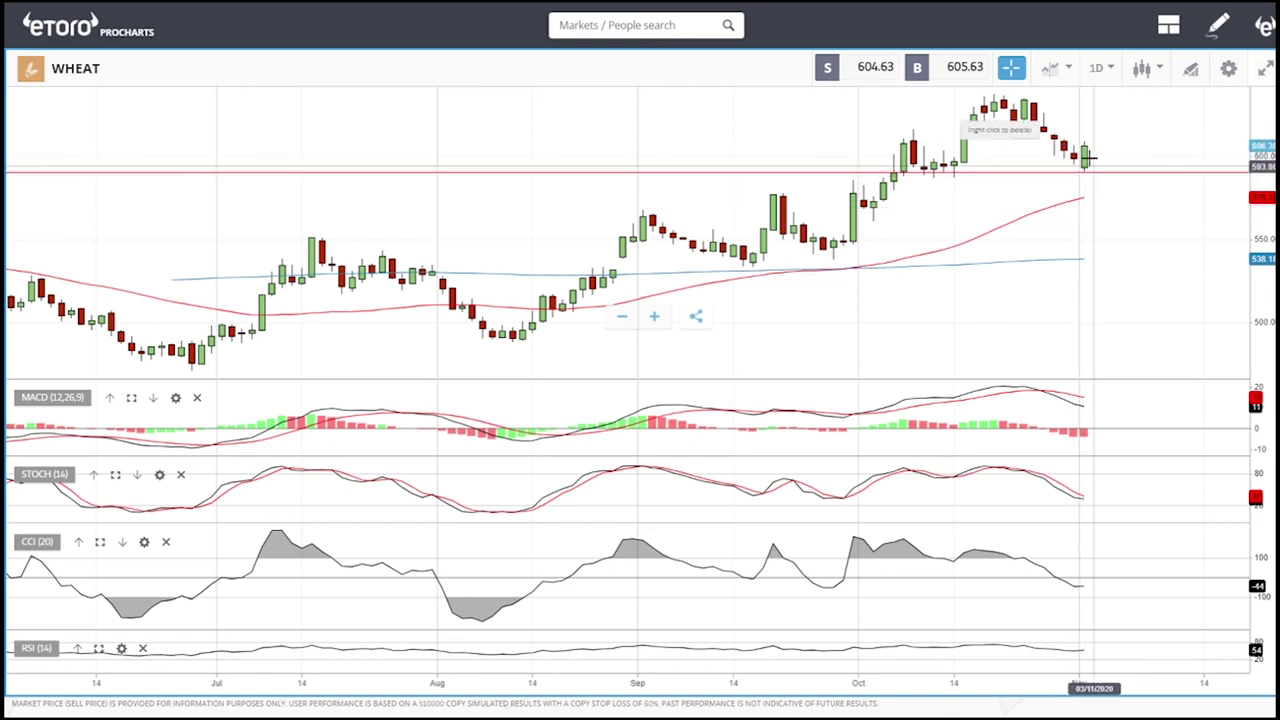
# Add a second horizontal line as resistance at 634.70 along the October high
pyautogui.click(1188, 72)
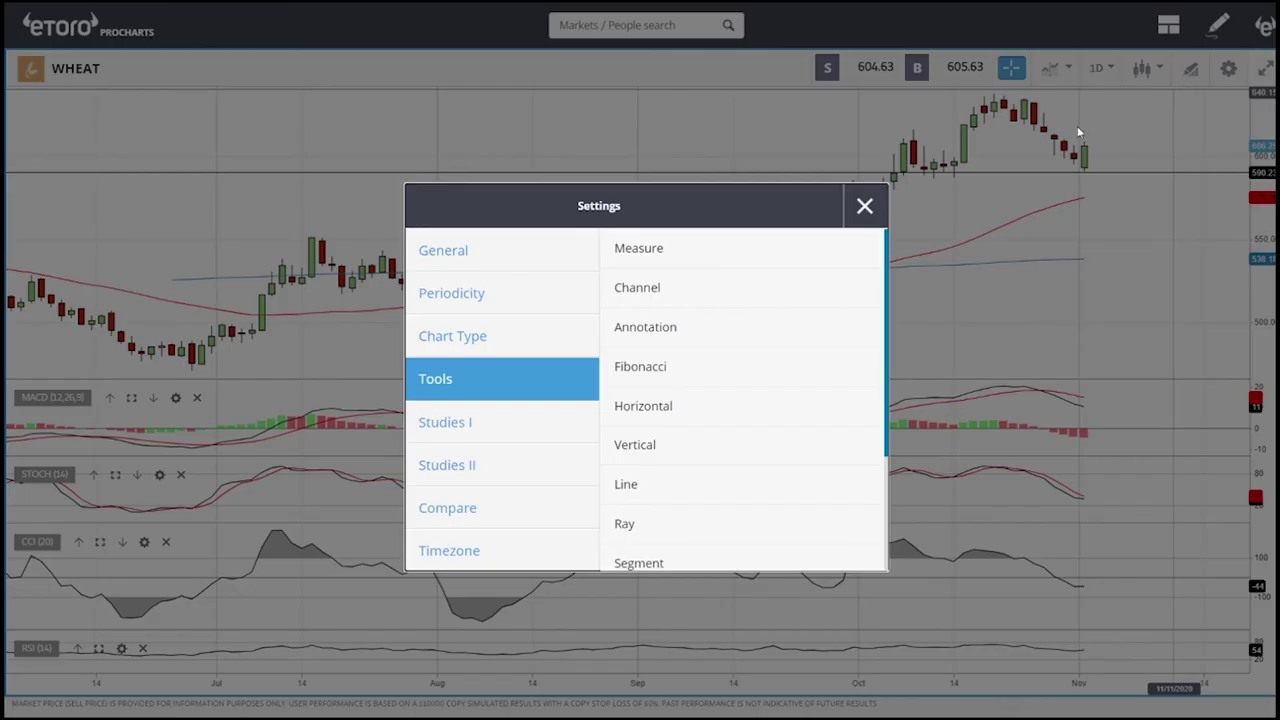
pyautogui.click(655, 410)
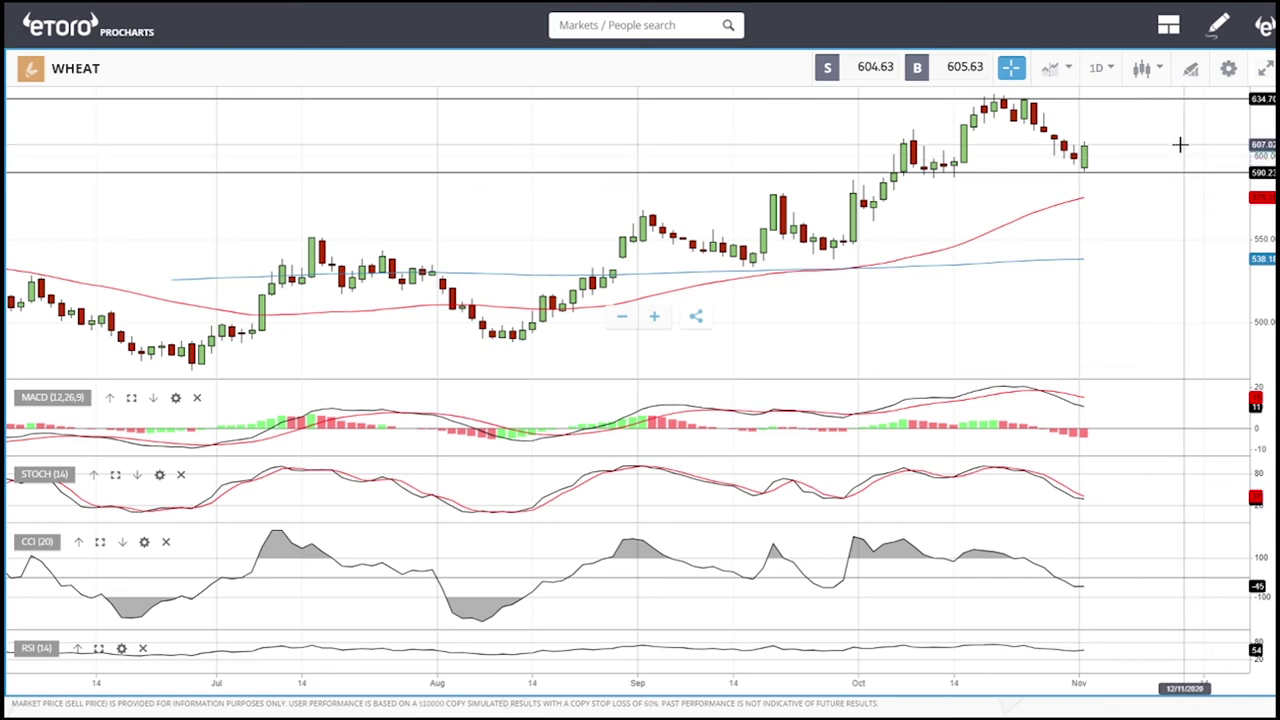
pyautogui.scroll(-8, 1180, 145)
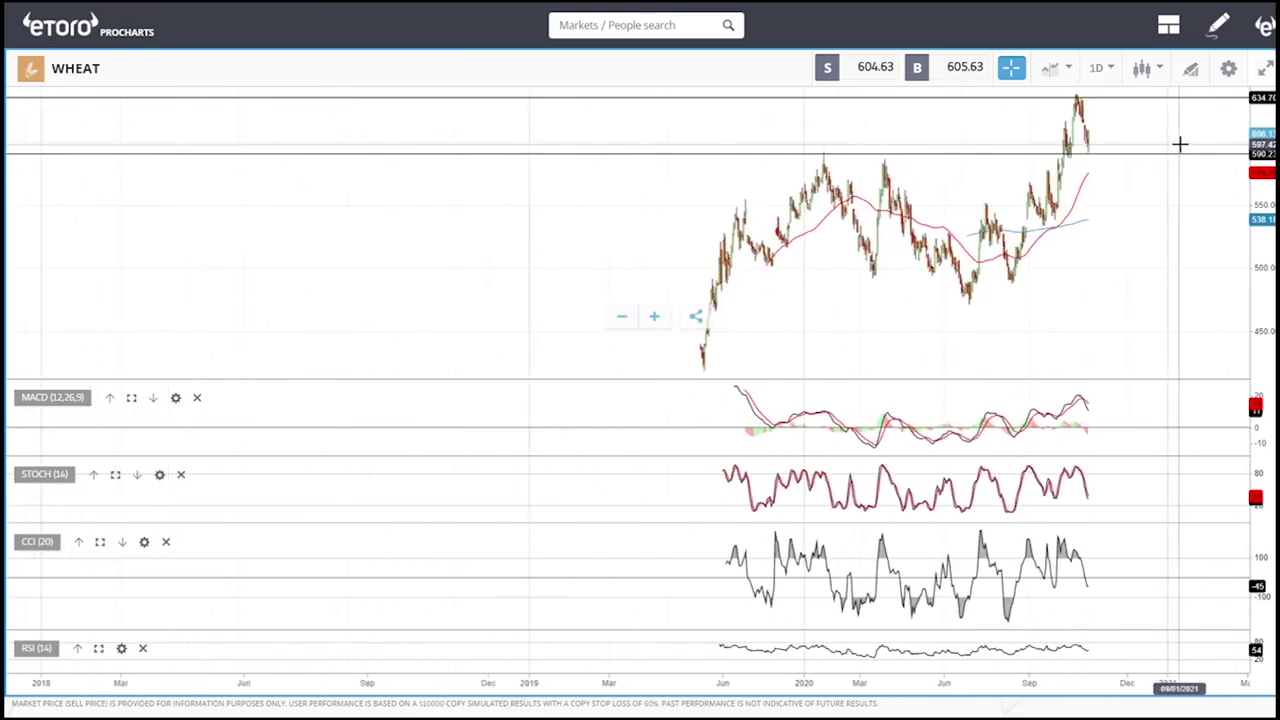
pyautogui.scroll(8, 1180, 145)
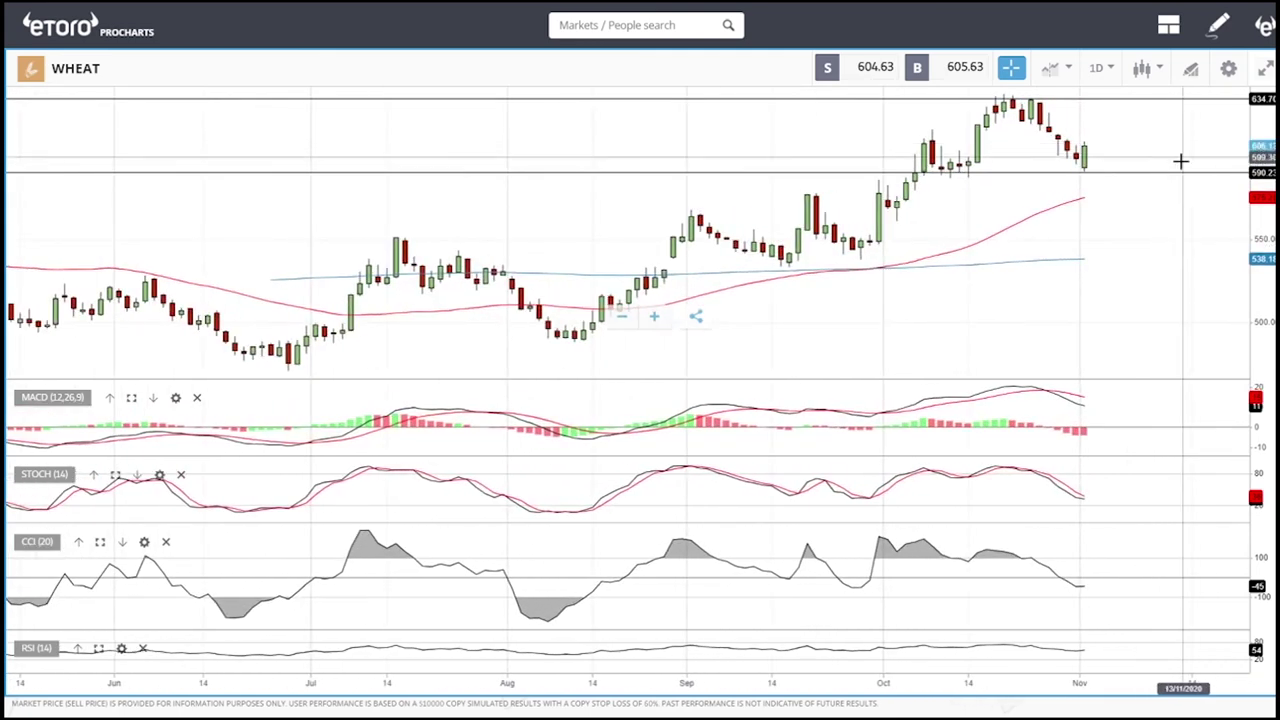